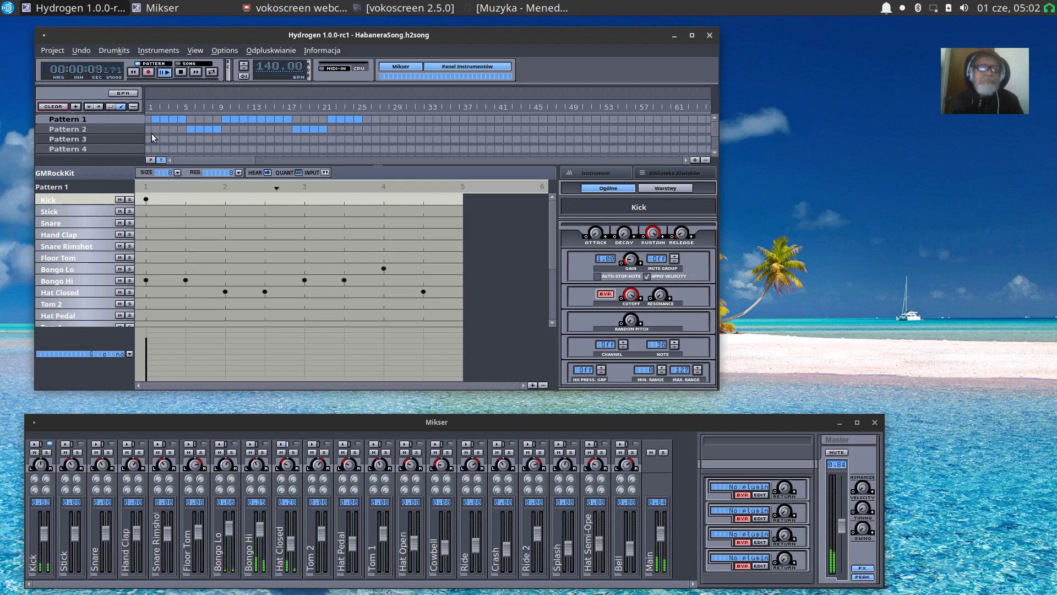
Audition Pattern 2, return to Pattern 1 and add Kick notes halfway after beats 1, 3 and 4.
{"action": "left_click", "coordinate": [88, 128]}
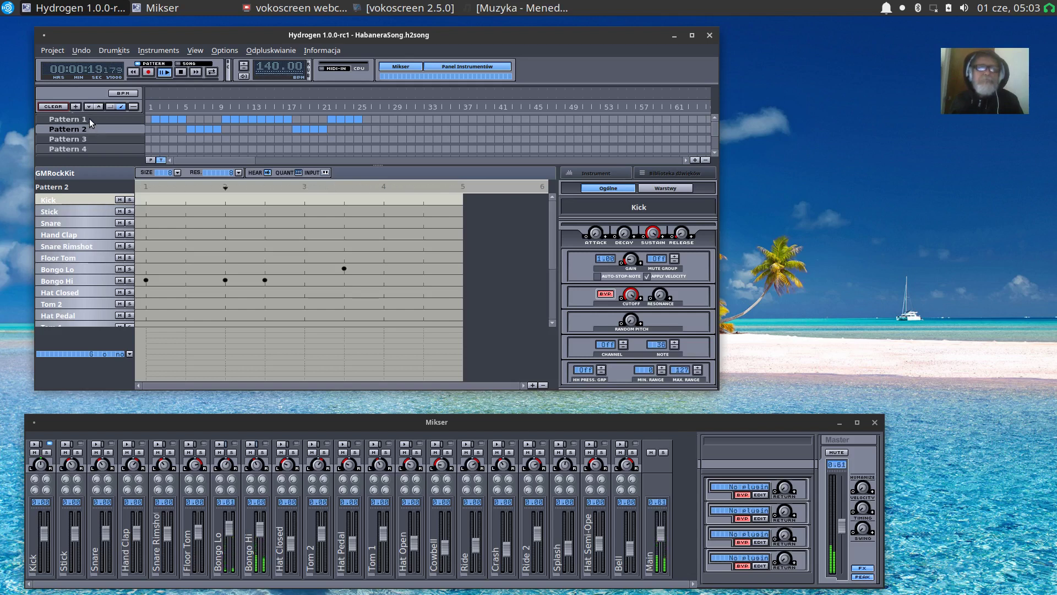
{"action": "left_click", "coordinate": [89, 118]}
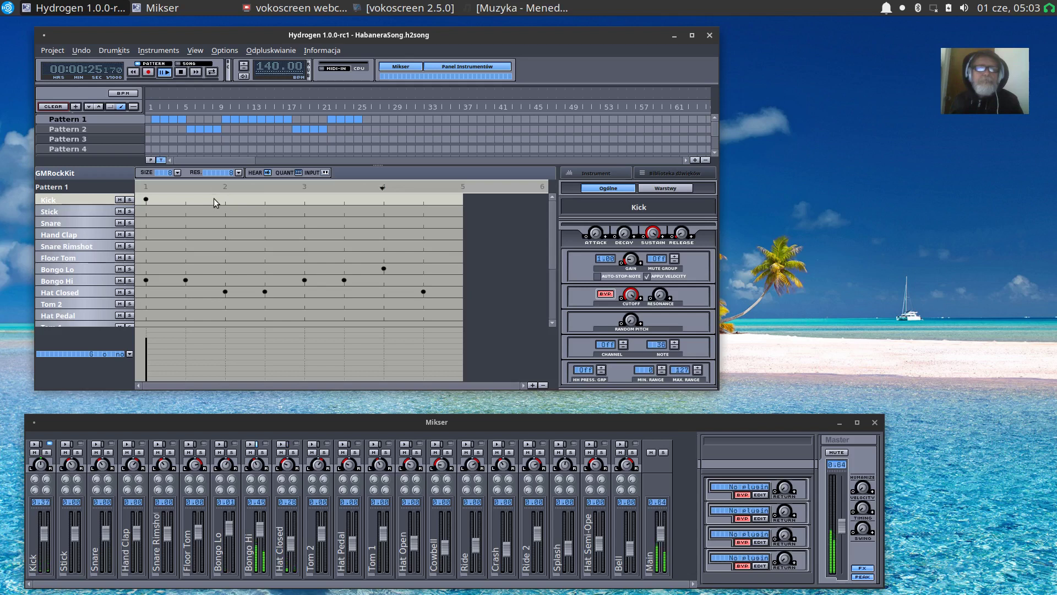
{"action": "left_click", "coordinate": [186, 199]}
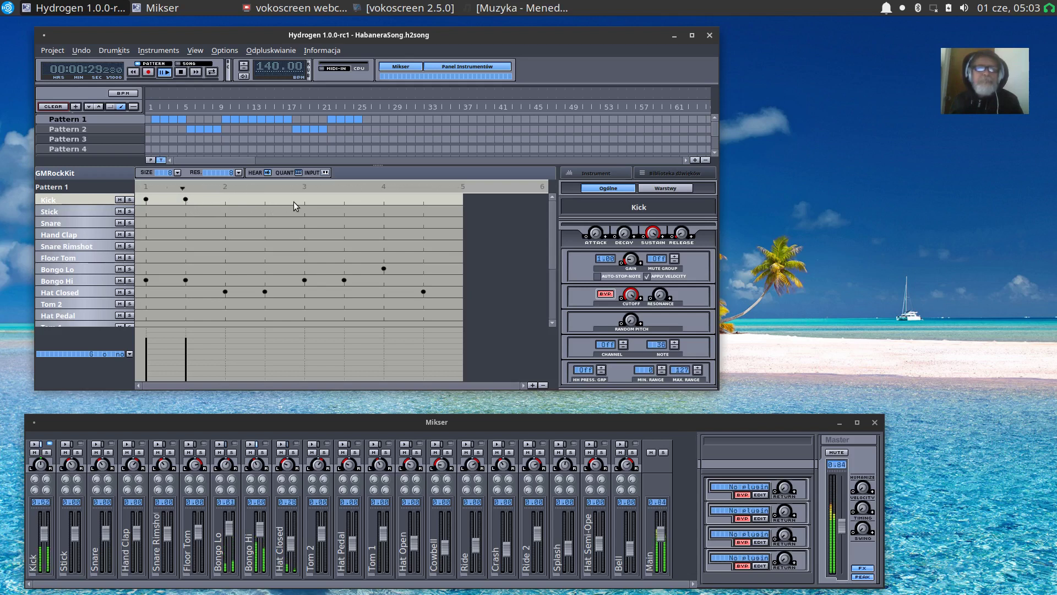
{"action": "left_click", "coordinate": [265, 200]}
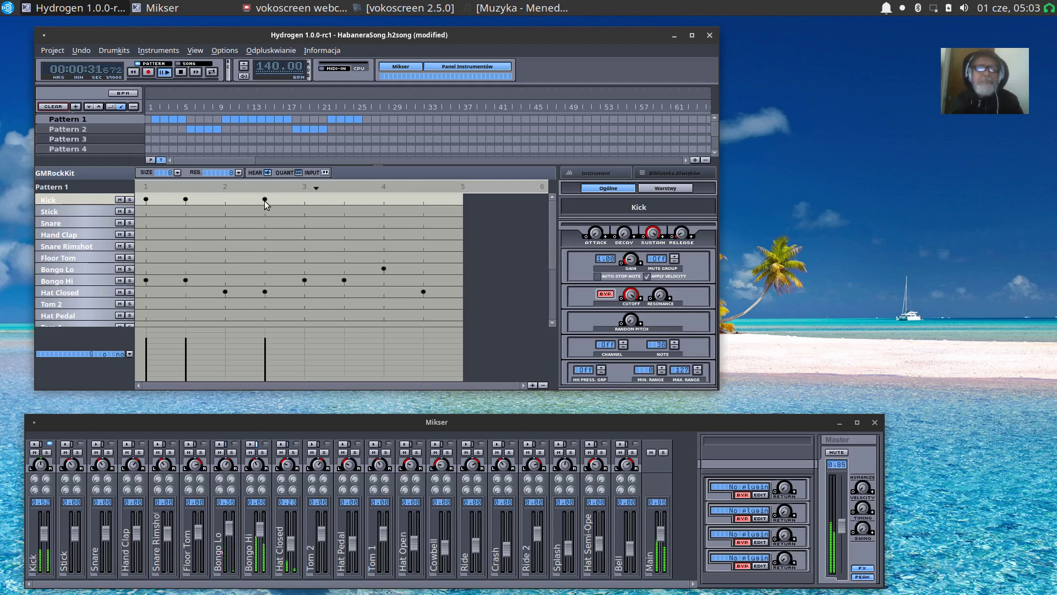
{"action": "left_click", "coordinate": [344, 200]}
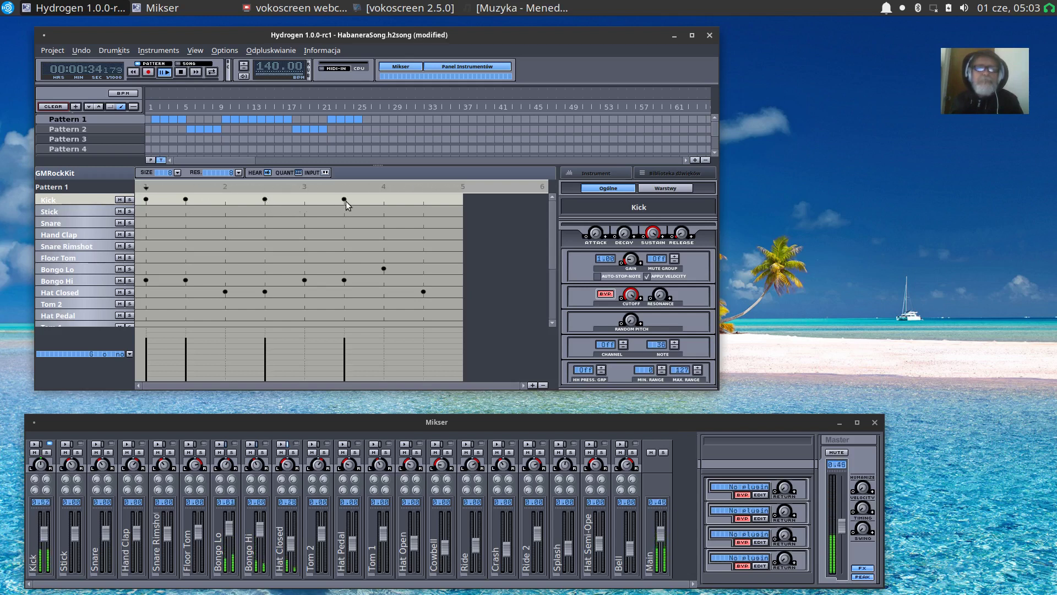
{"action": "left_click", "coordinate": [421, 201]}
{"action": "left_click", "coordinate": [267, 200]}
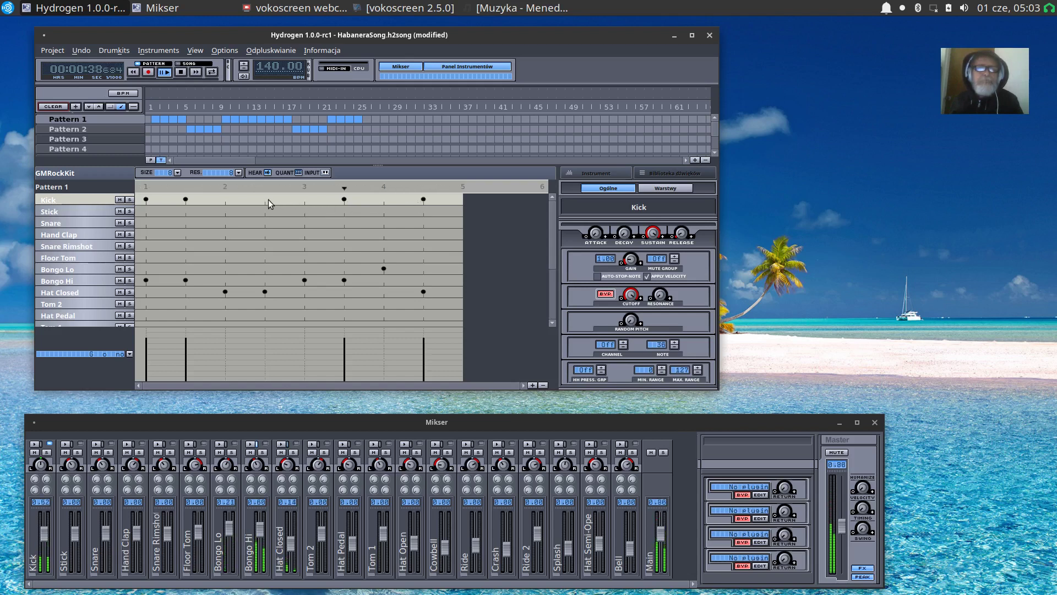
In Pattern 1, place Kick notes on beats 2 and 3 and remove those halfway after beats 1 and 3.
{"action": "left_click", "coordinate": [187, 198]}
{"action": "left_click", "coordinate": [229, 197]}
{"action": "left_click", "coordinate": [265, 200]}
{"action": "left_click", "coordinate": [267, 199]}
{"action": "left_click", "coordinate": [344, 199]}
{"action": "left_click", "coordinate": [305, 198]}
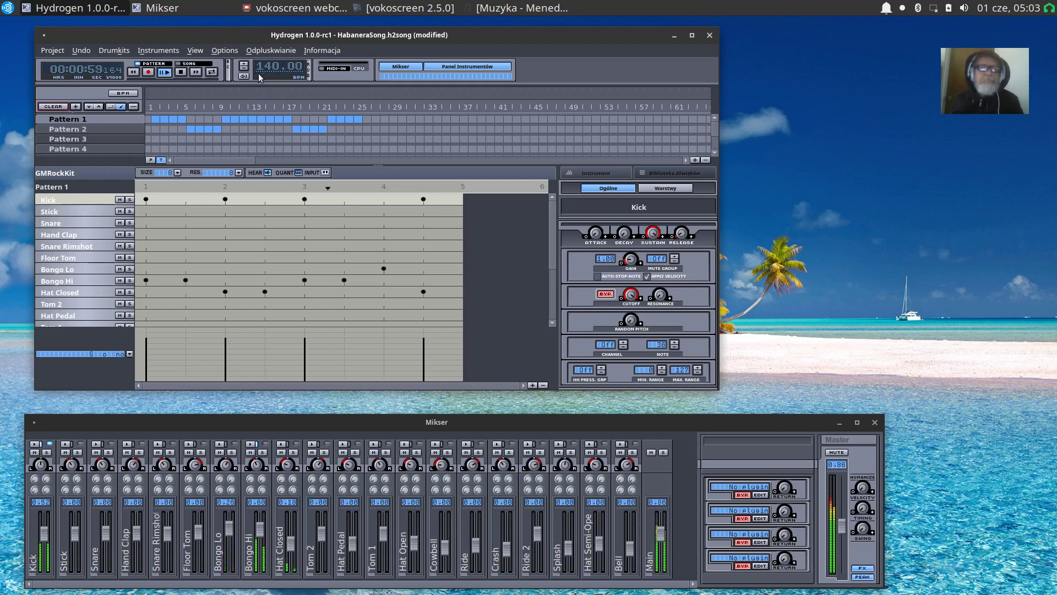
Lower the tempo to 120 BPM and listen to Pattern 2 and Pattern 1 at that speed.
{"action": "left_click", "coordinate": [244, 68]}
{"action": "left_click", "coordinate": [244, 71]}
{"action": "left_click", "coordinate": [244, 71]}
{"action": "left_click", "coordinate": [244, 70]}
{"action": "left_click", "coordinate": [244, 70]}
{"action": "left_click", "coordinate": [244, 71]}
{"action": "left_click", "coordinate": [244, 71]}
{"action": "left_click", "coordinate": [244, 71]}
{"action": "left_click", "coordinate": [244, 71]}
{"action": "left_click", "coordinate": [243, 70]}
{"action": "left_click", "coordinate": [244, 70]}
{"action": "left_click", "coordinate": [244, 70]}
{"action": "left_click", "coordinate": [244, 71]}
{"action": "left_click", "coordinate": [244, 70]}
{"action": "left_click", "coordinate": [244, 70]}
{"action": "left_click", "coordinate": [244, 71]}
{"action": "left_click", "coordinate": [244, 70]}
{"action": "left_click", "coordinate": [243, 71]}
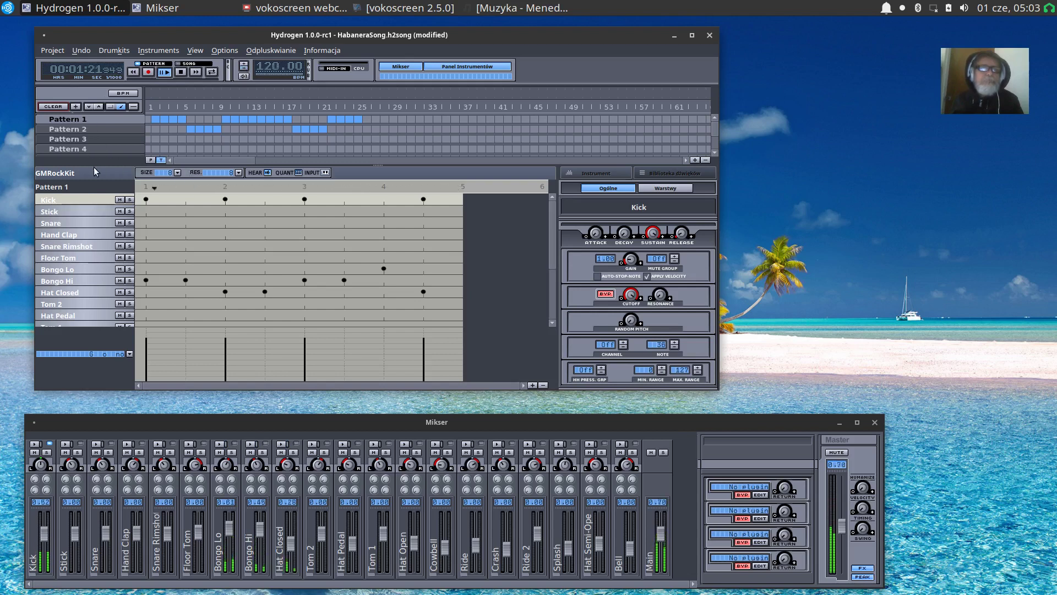
{"action": "left_click", "coordinate": [82, 130]}
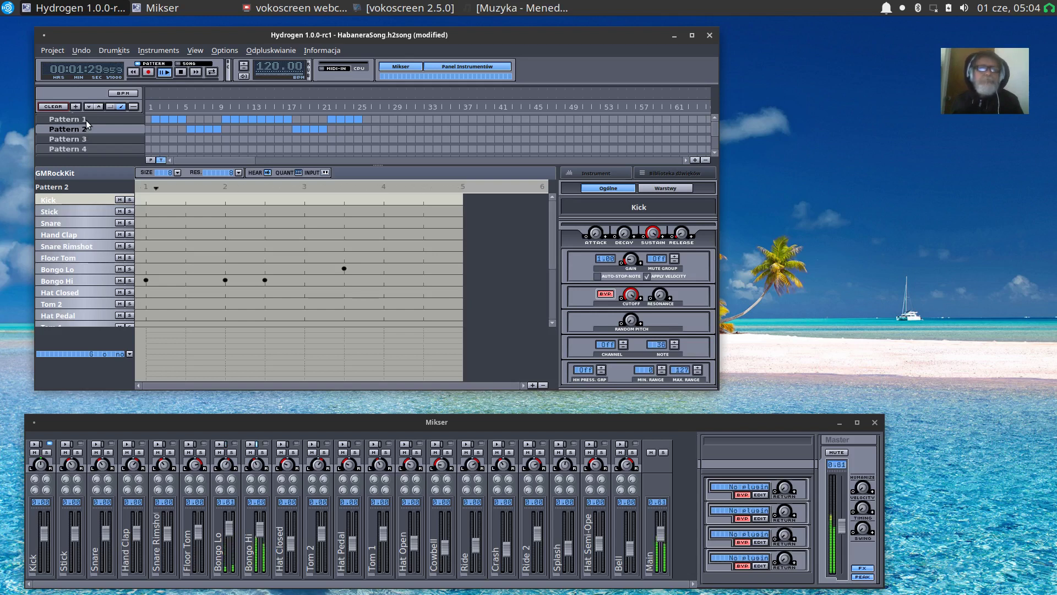
{"action": "left_click", "coordinate": [86, 120]}
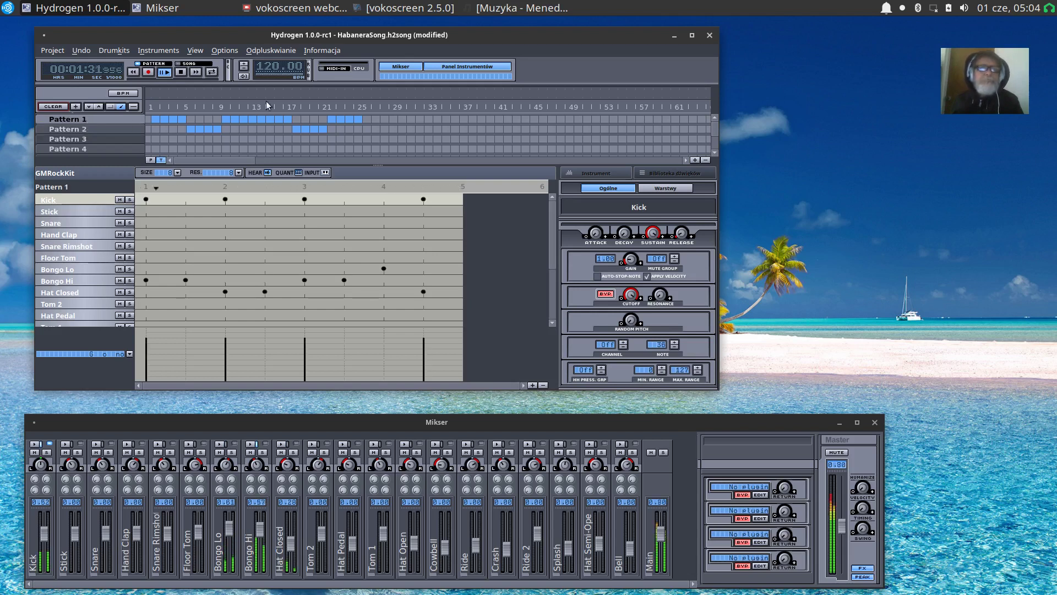
Set the tempo back to 140 BPM and audition Pattern 2.
{"action": "scroll", "coordinate": [266, 68], "scroll_direction": "up", "scroll_amount": 4}
{"action": "scroll", "coordinate": [246, 67], "scroll_direction": "up", "scroll_amount": 4}
{"action": "scroll", "coordinate": [245, 67], "scroll_direction": "up", "scroll_amount": 6}
{"action": "scroll", "coordinate": [245, 67], "scroll_direction": "up", "scroll_amount": 3}
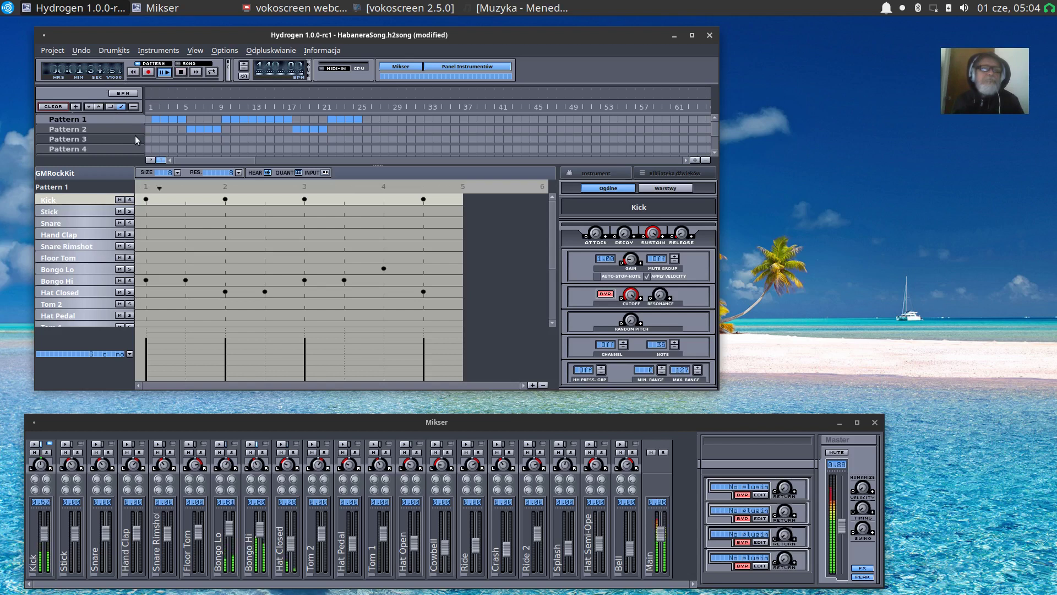
{"action": "left_click", "coordinate": [85, 129]}
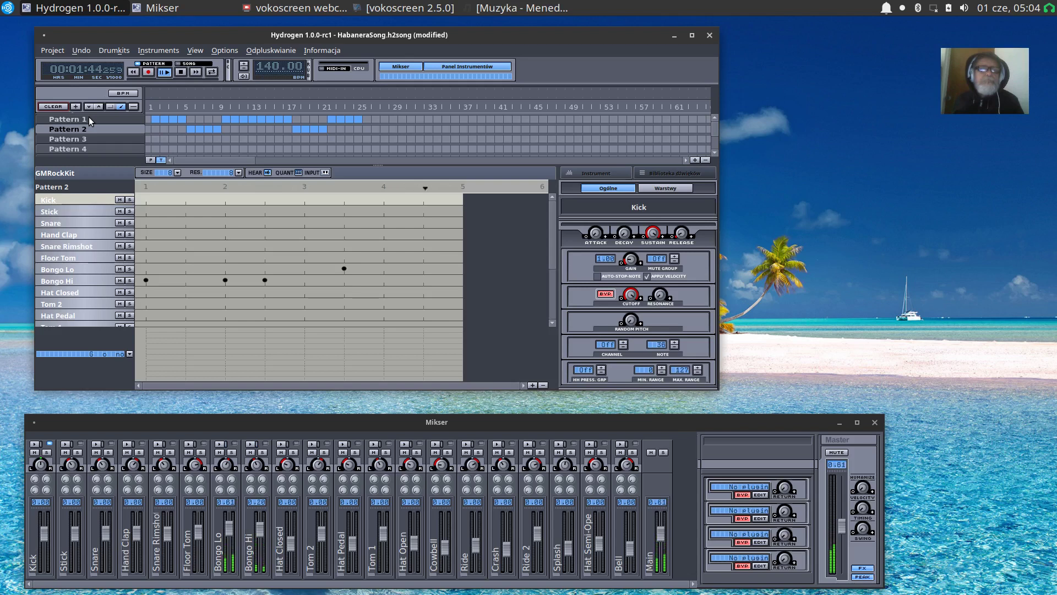
Stop playback and export the song as a single WAV track named CalypsoAndHabaneraSong in the Muzyka folder.
{"action": "left_click", "coordinate": [180, 71]}
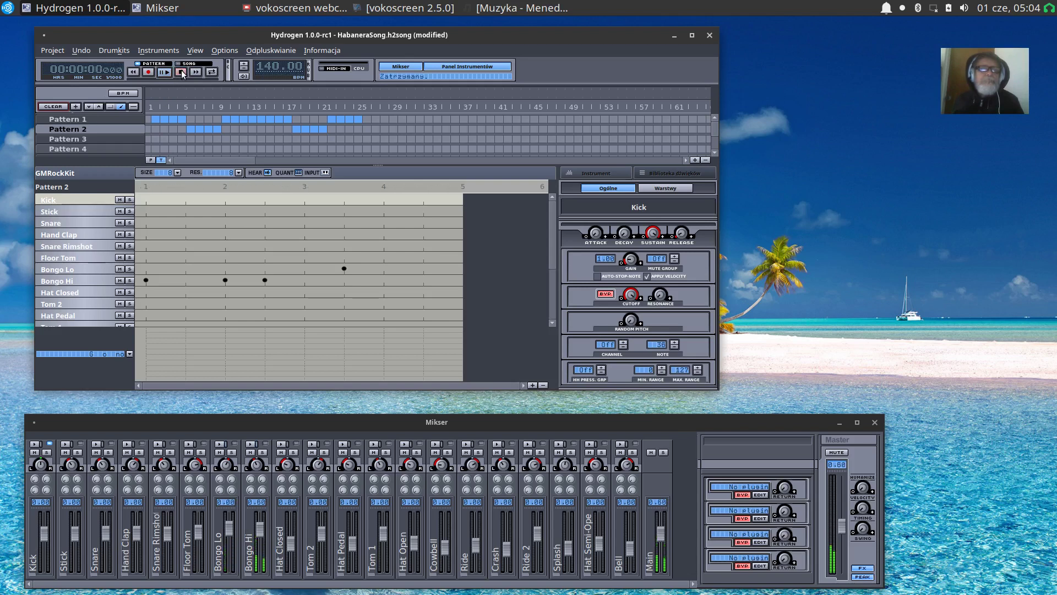
{"action": "left_click", "coordinate": [53, 50]}
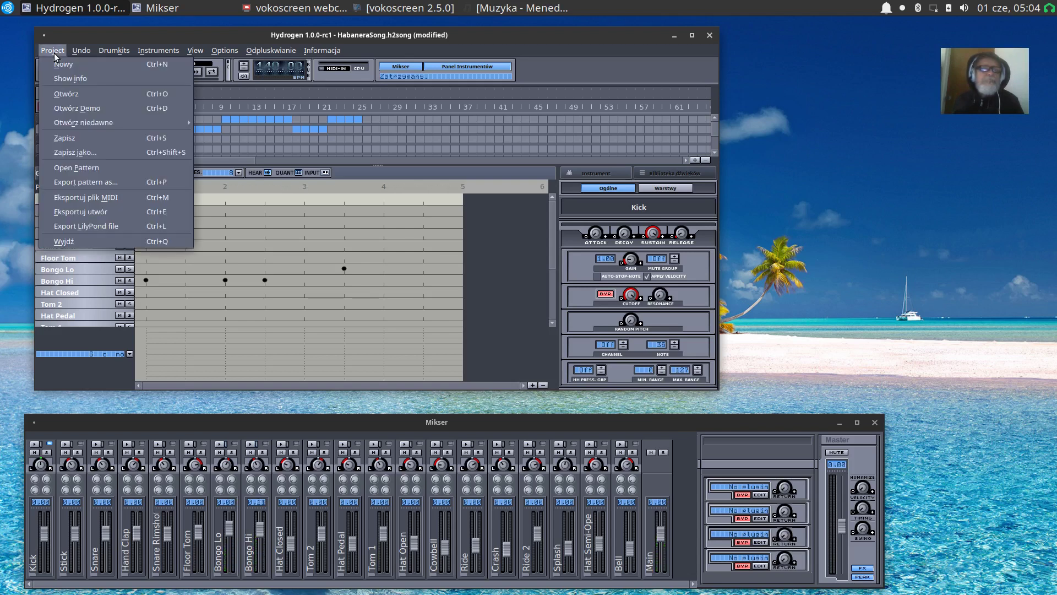
{"action": "left_click", "coordinate": [111, 213]}
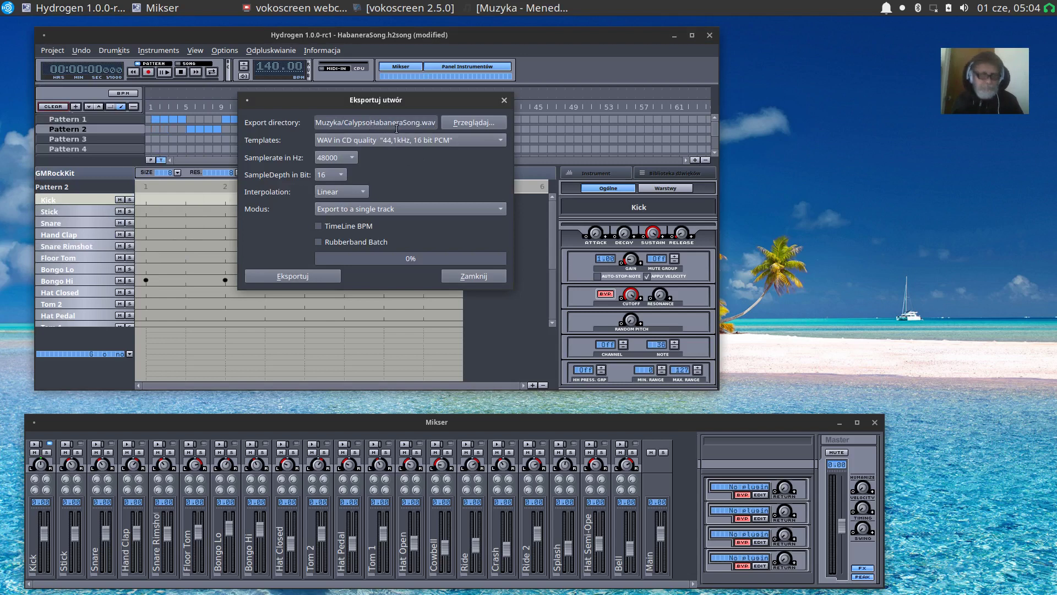
{"action": "type", "text": "/"}
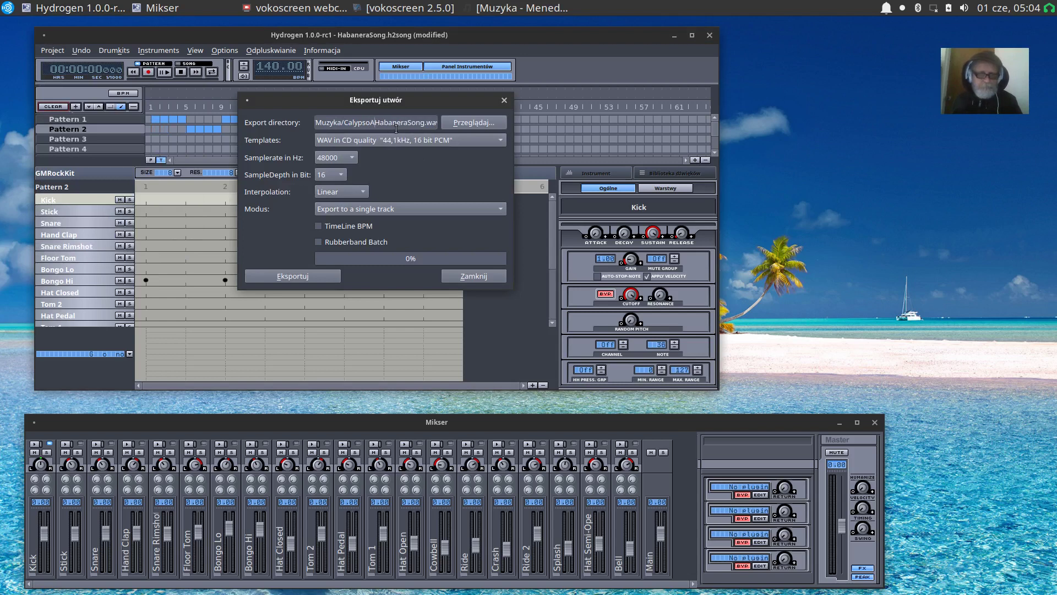
{"action": "type", "text": "nd"}
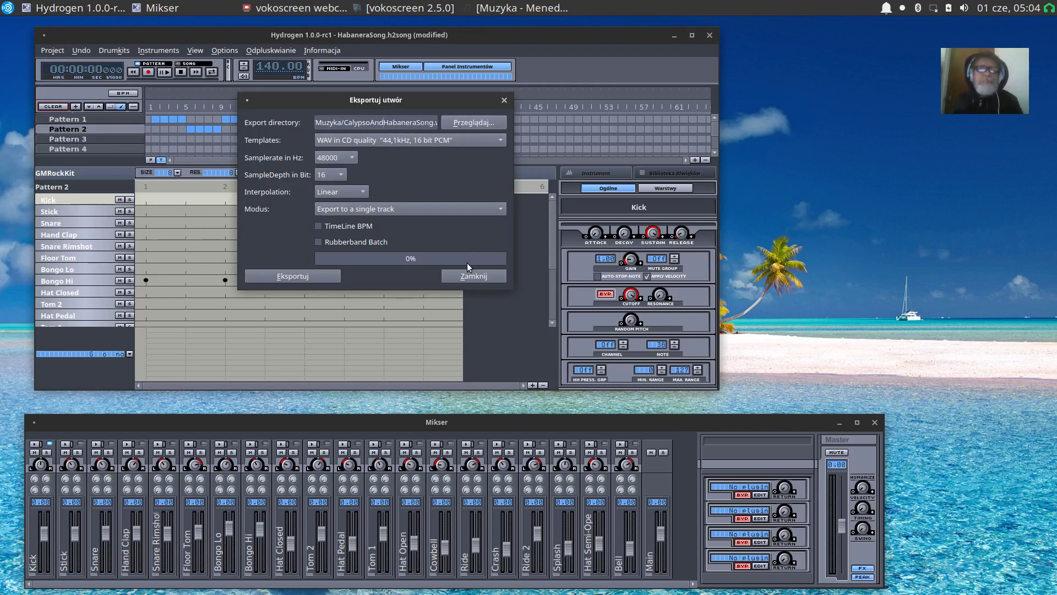
{"action": "left_click", "coordinate": [313, 277]}
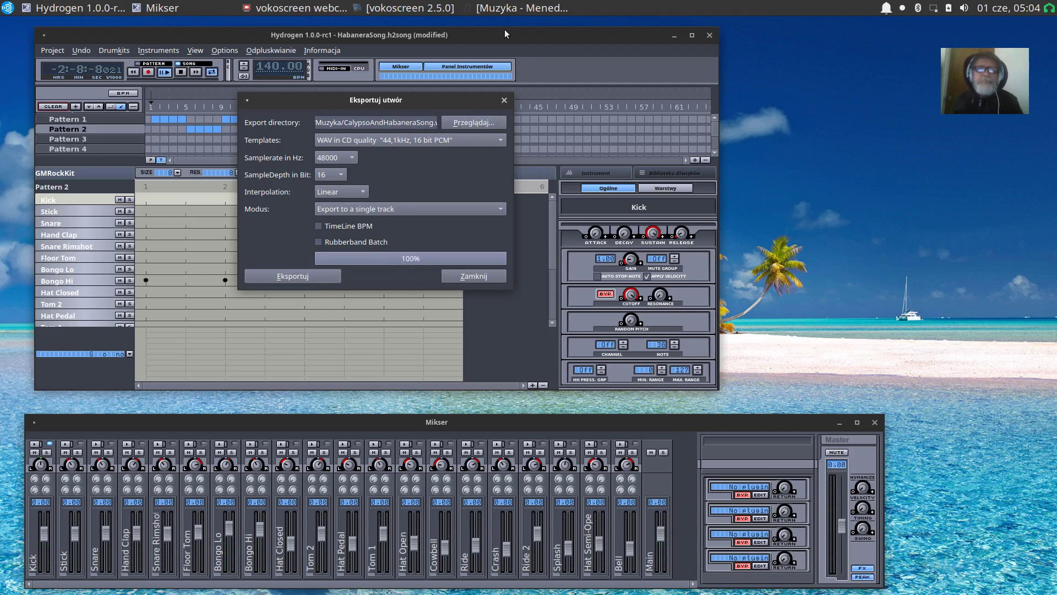
Switch to the file manager and open CalypsoAndHabaneraSong.wav from the Muzyka folder in Audacity.
{"action": "left_click", "coordinate": [508, 8]}
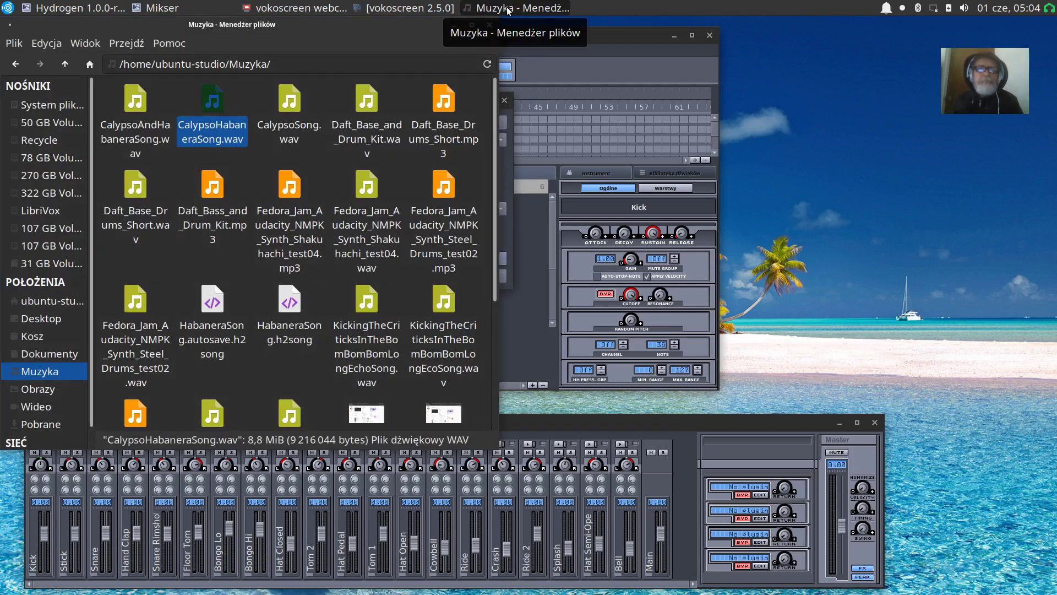
{"action": "left_click_drag", "start_coordinate": [319, 35], "coordinate": [383, 45]}
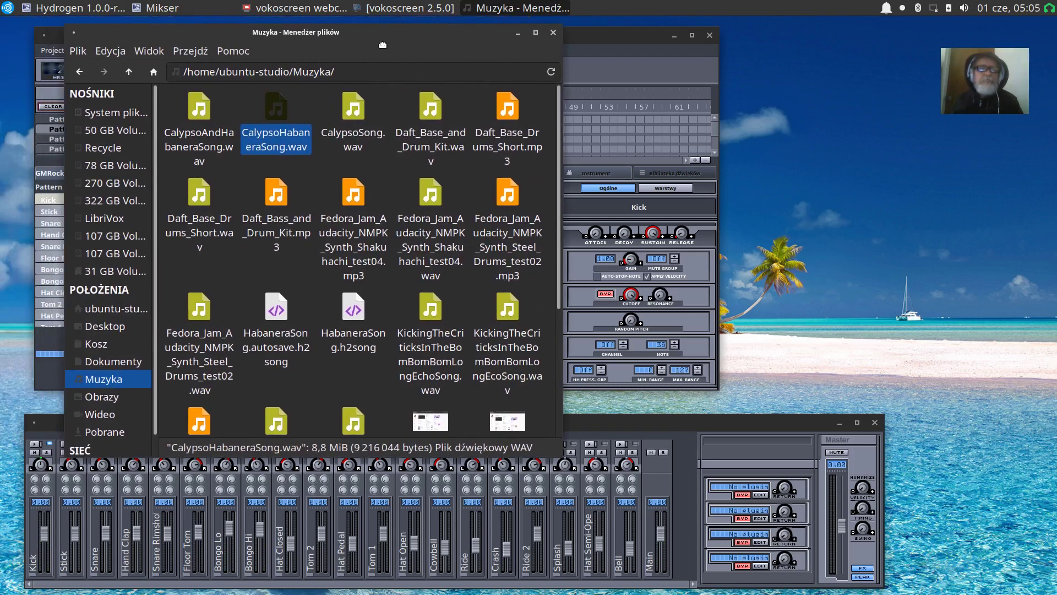
{"action": "left_click", "coordinate": [227, 106]}
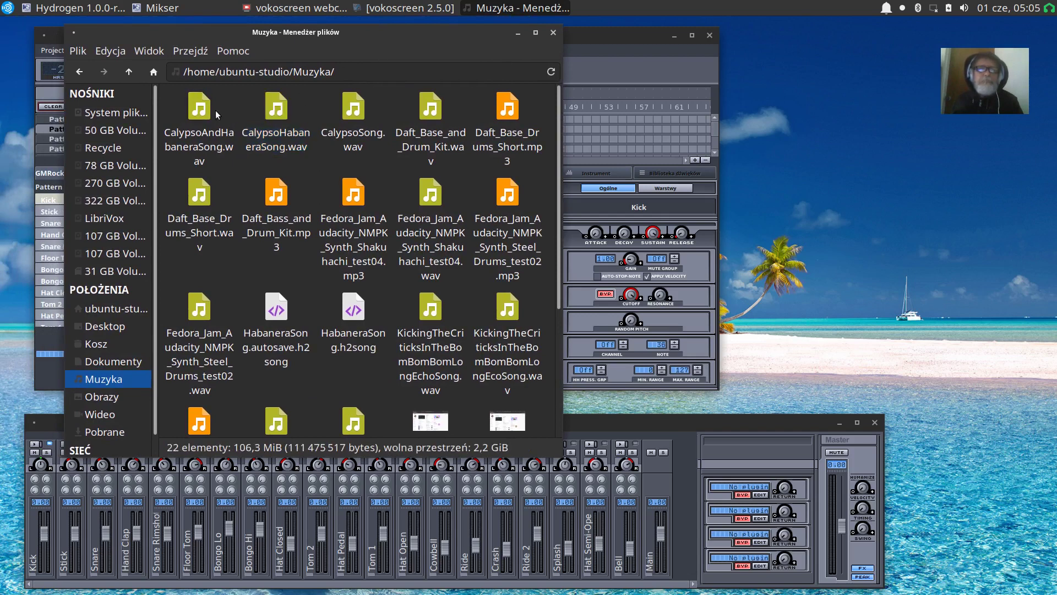
{"action": "right_click", "coordinate": [206, 109]}
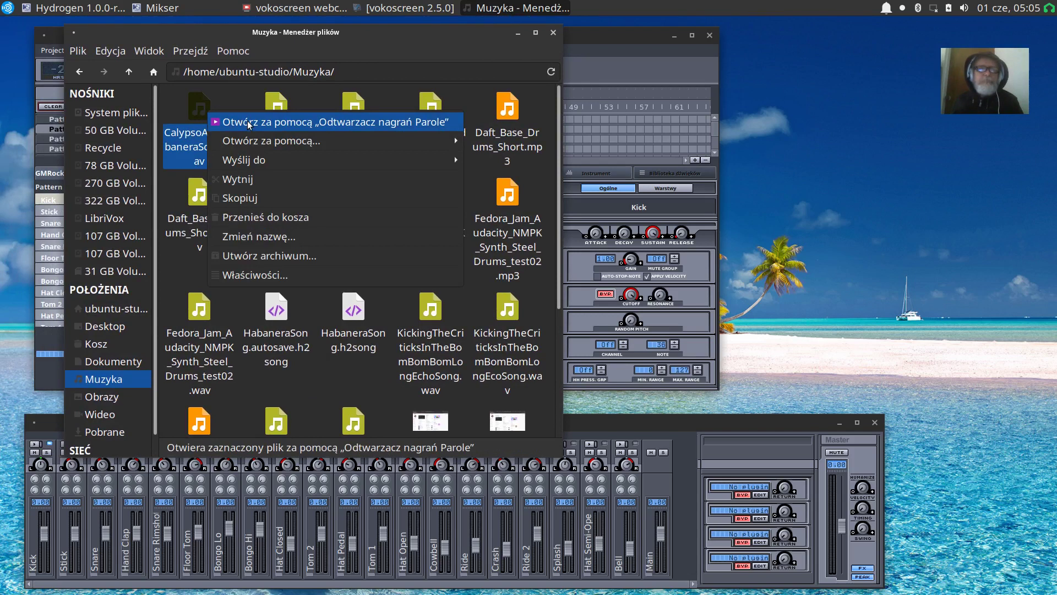
{"action": "mouse_move", "coordinate": [248, 142]}
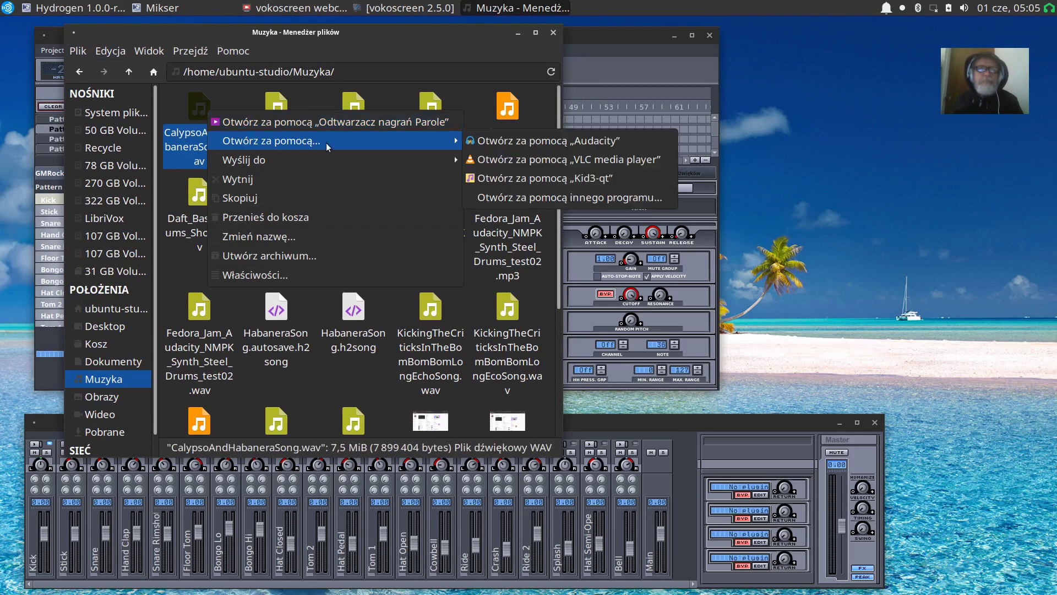
{"action": "left_click", "coordinate": [532, 141]}
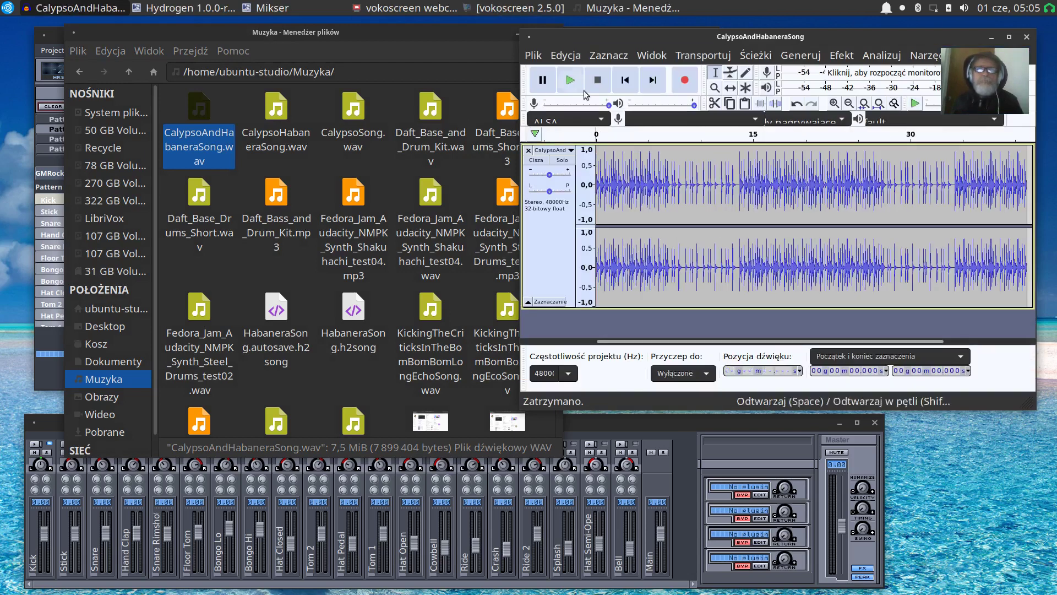
Reposition the Audacity window and listen to the opening seconds of the imported drum track.
{"action": "left_click_drag", "start_coordinate": [669, 37], "coordinate": [361, 25]}
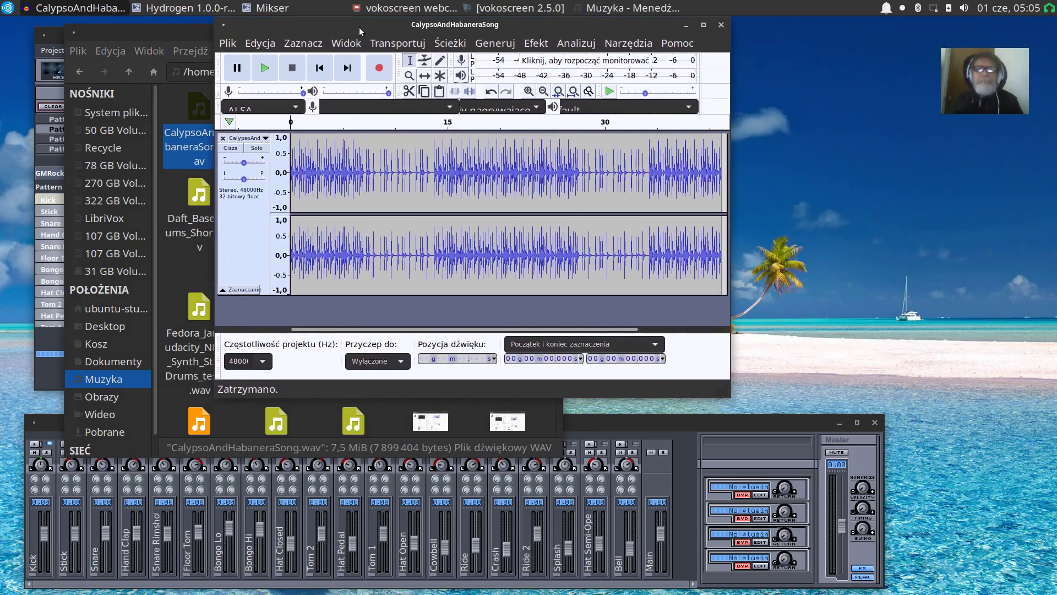
{"action": "left_click", "coordinate": [265, 68]}
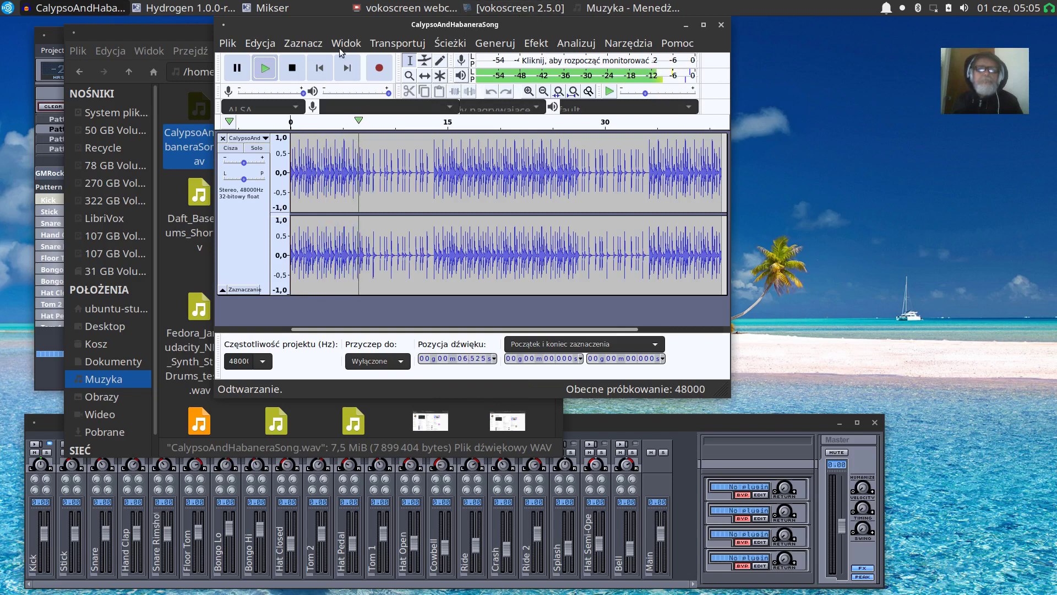
{"action": "left_click", "coordinate": [292, 67]}
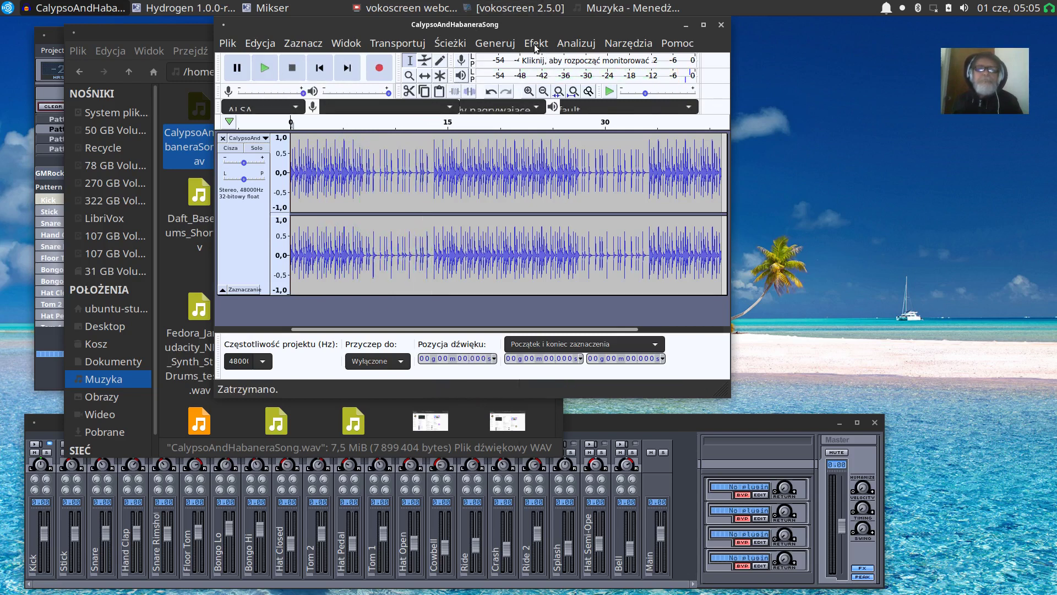
Select the entire track, preview the Pogłos (reverb) effect with 75% room size and 10 ms delay, and apply it.
{"action": "left_click", "coordinate": [535, 44]}
{"action": "left_click", "coordinate": [478, 27]}
{"action": "left_click", "coordinate": [302, 44]}
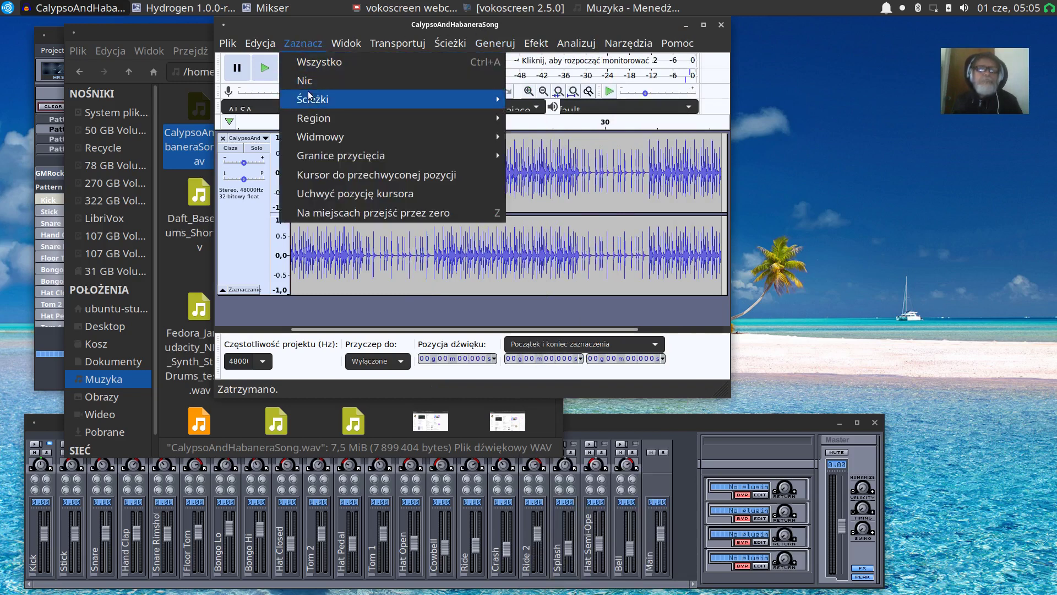
{"action": "mouse_move", "coordinate": [325, 117]}
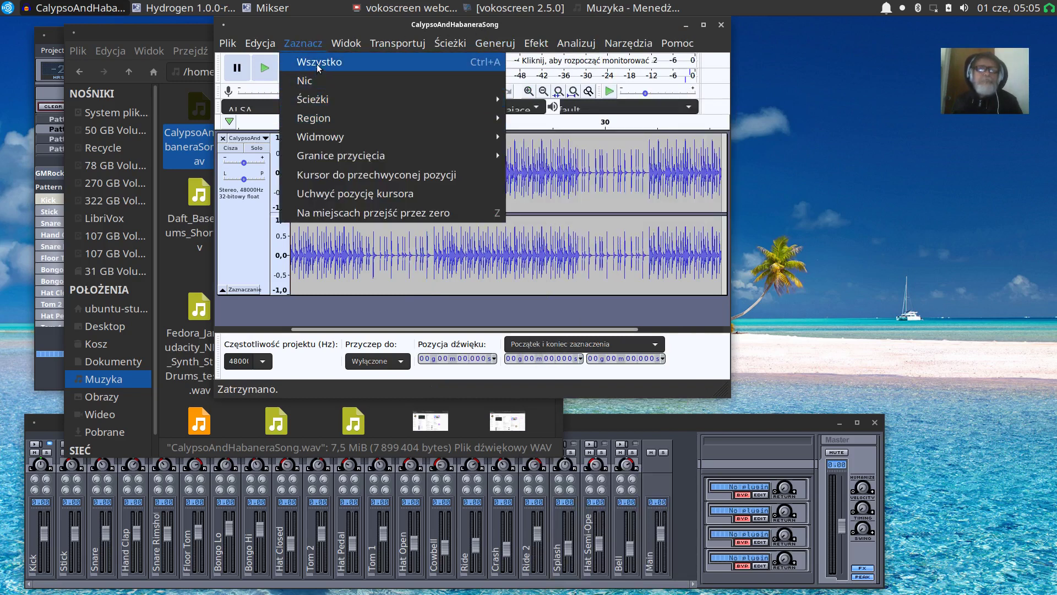
{"action": "left_click", "coordinate": [317, 62]}
{"action": "left_click", "coordinate": [535, 44]}
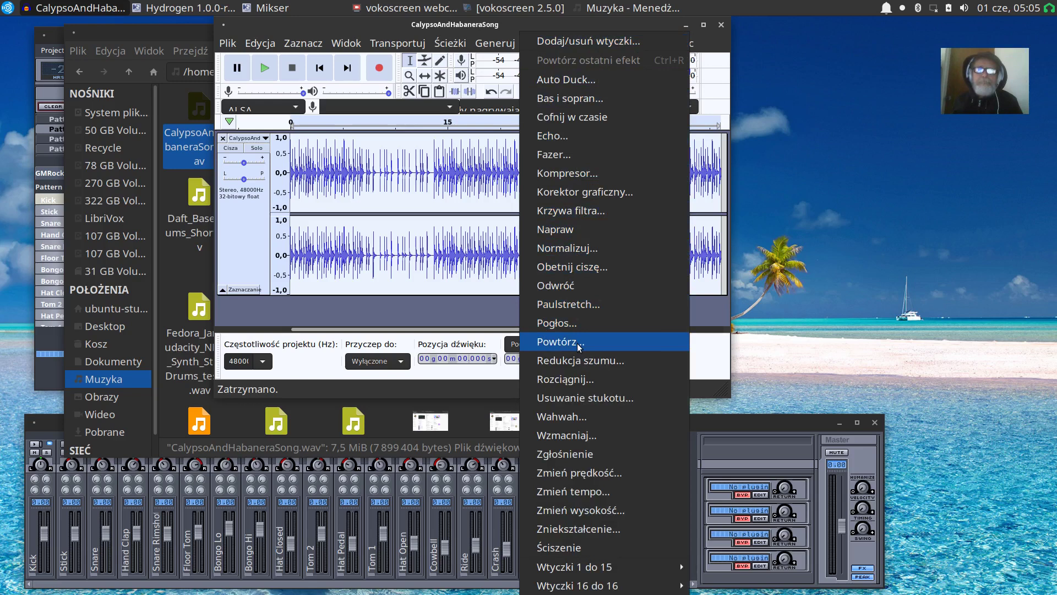
{"action": "left_click", "coordinate": [565, 325]}
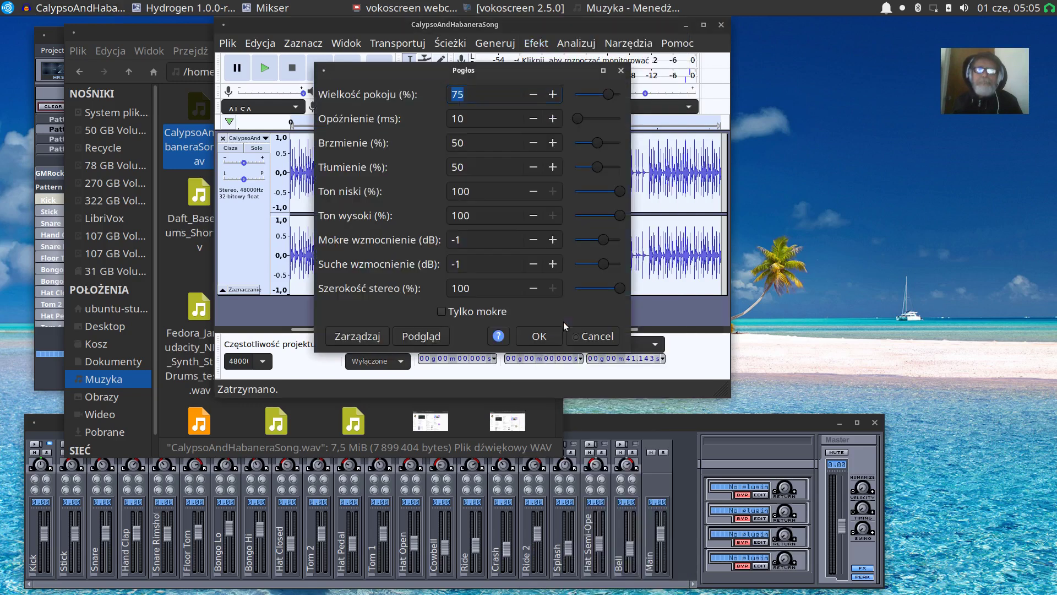
{"action": "left_click", "coordinate": [412, 334]}
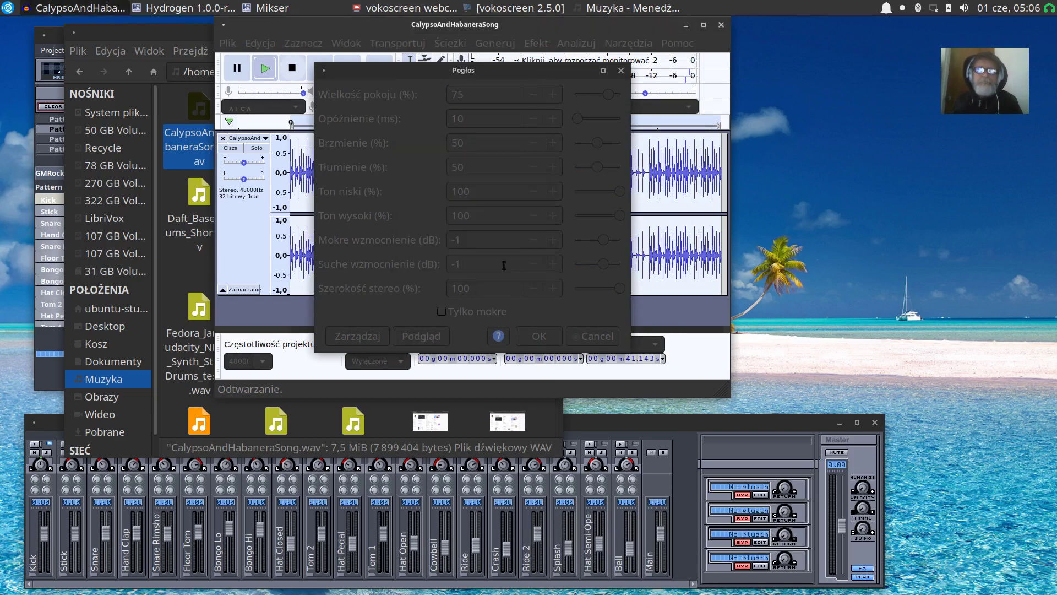
{"action": "left_click", "coordinate": [537, 336]}
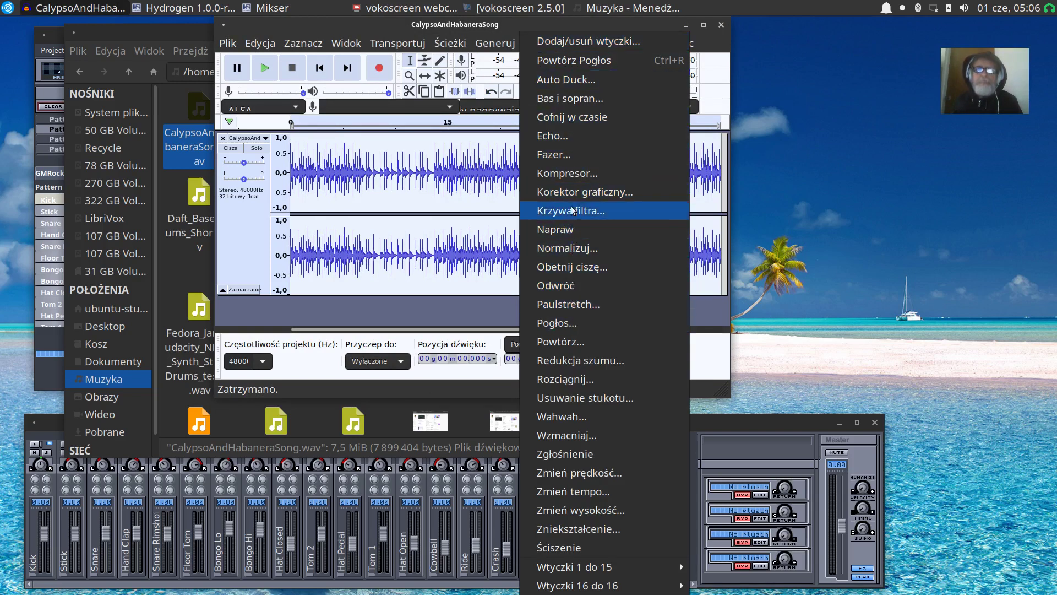
Preview the Echo effect on the selected track with a 1-second delay and 0.5 decay factor, and close it without applying.
{"action": "left_click", "coordinate": [560, 141]}
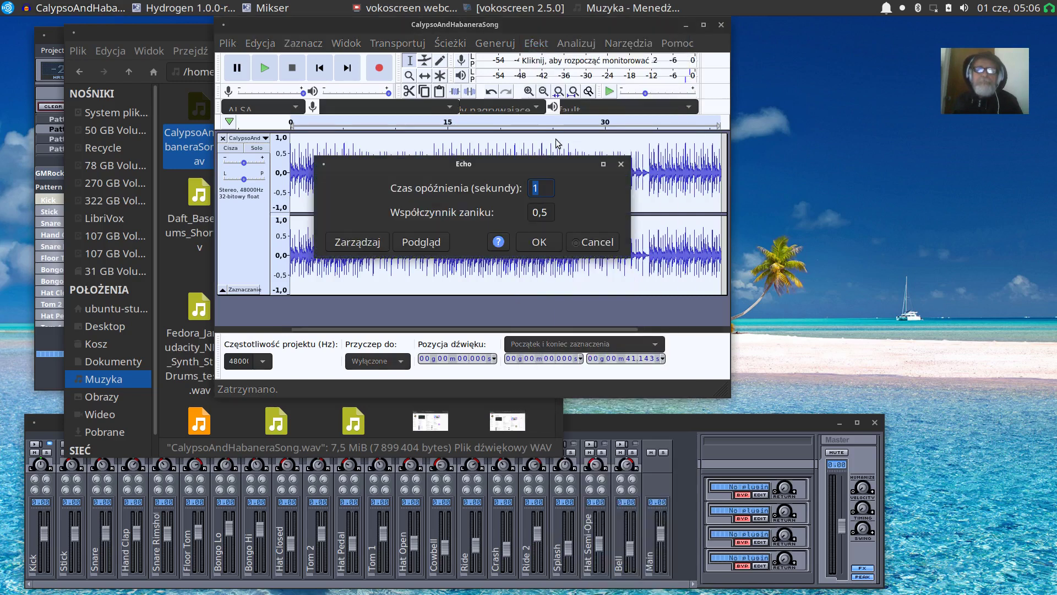
{"action": "left_click", "coordinate": [424, 242]}
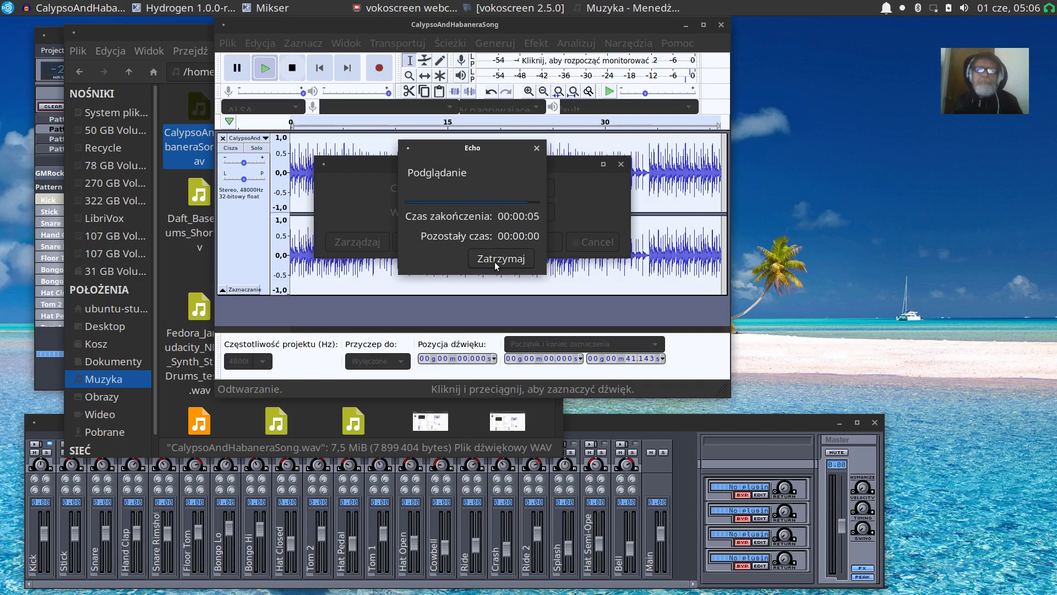
{"action": "left_click", "coordinate": [595, 242]}
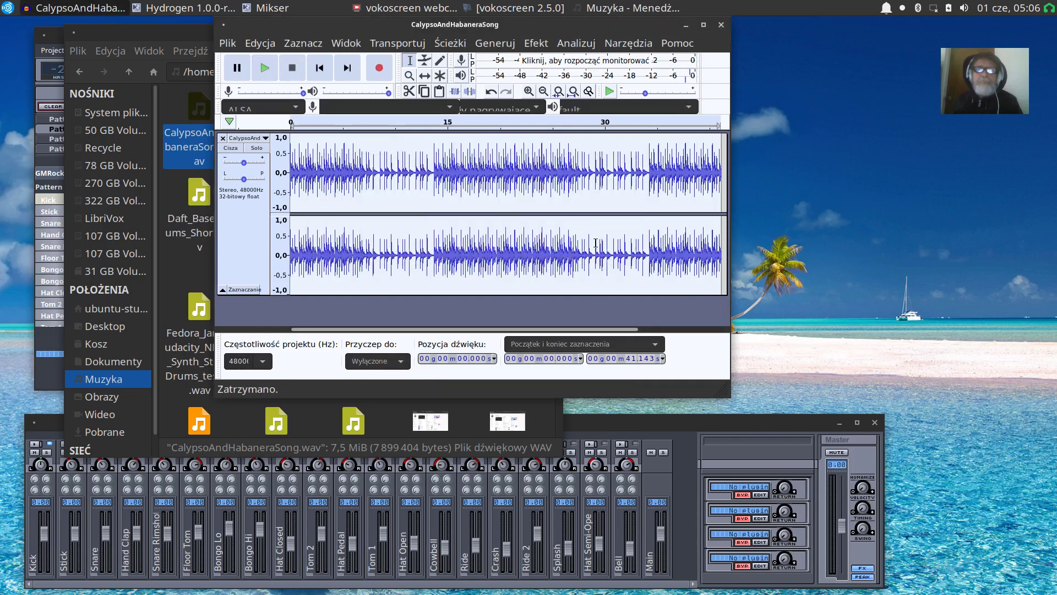
Start a WAV export of the track to the Muzyka folder and decline overwriting the existing CalypsoAndHabaneraSong.wav.
{"action": "left_click", "coordinate": [228, 44]}
{"action": "mouse_move", "coordinate": [295, 157]}
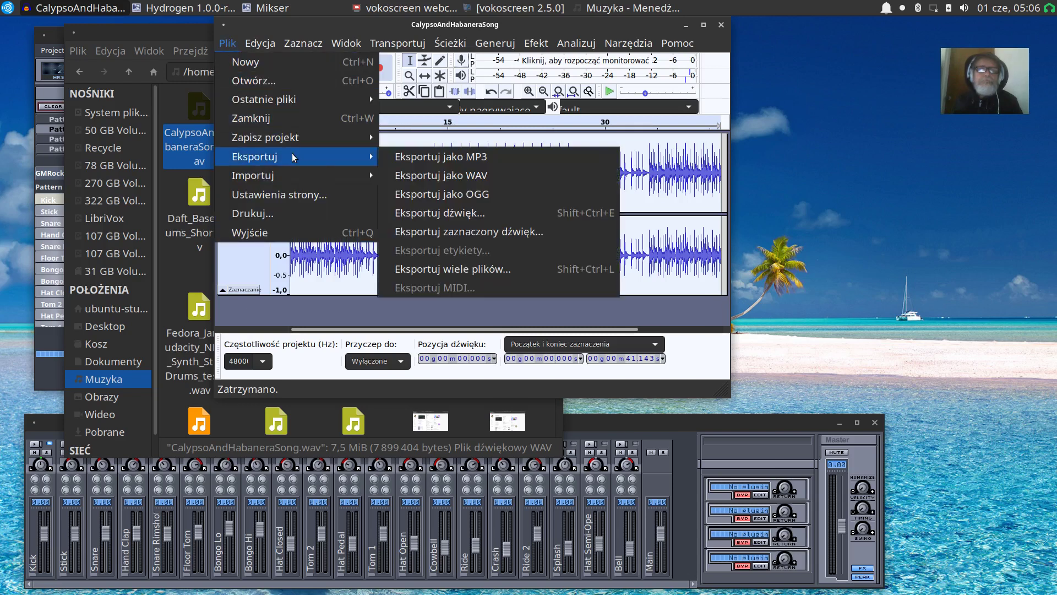
{"action": "left_click", "coordinate": [471, 176]}
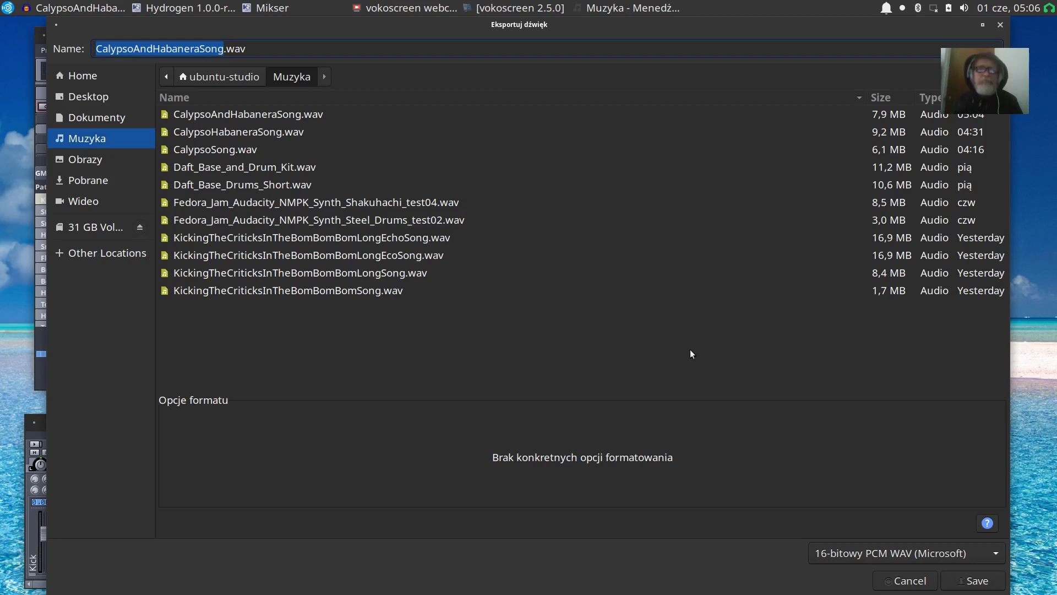
{"action": "left_click", "coordinate": [981, 583]}
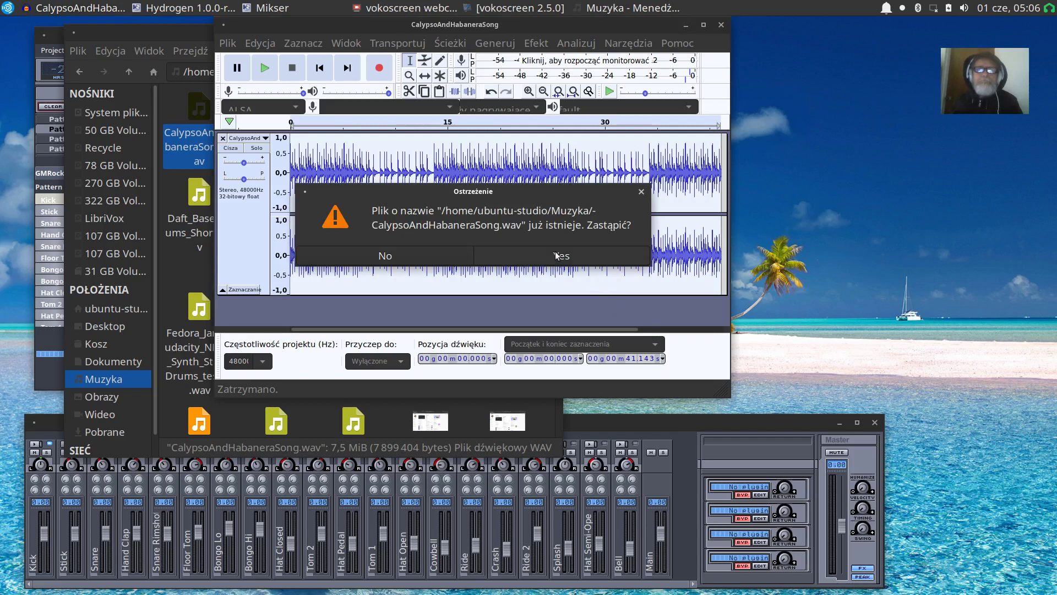
{"action": "left_click", "coordinate": [427, 256]}
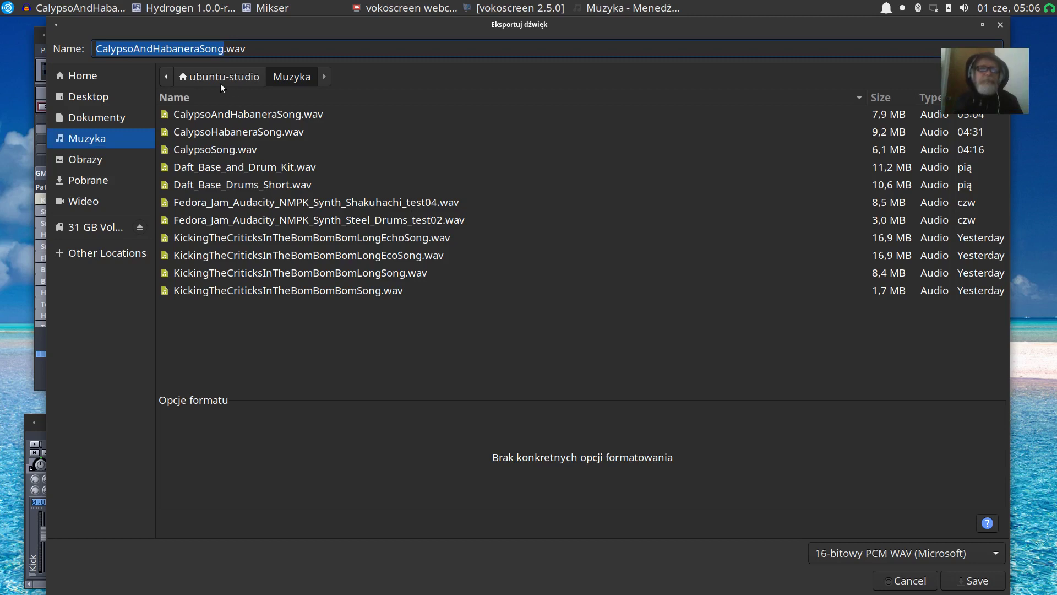
Rename the export file as CalypsoAndHabaneraDrums.wav and save it as 16-bit PCM WAV in the Muzyka folder.
{"action": "left_click", "coordinate": [220, 51]}
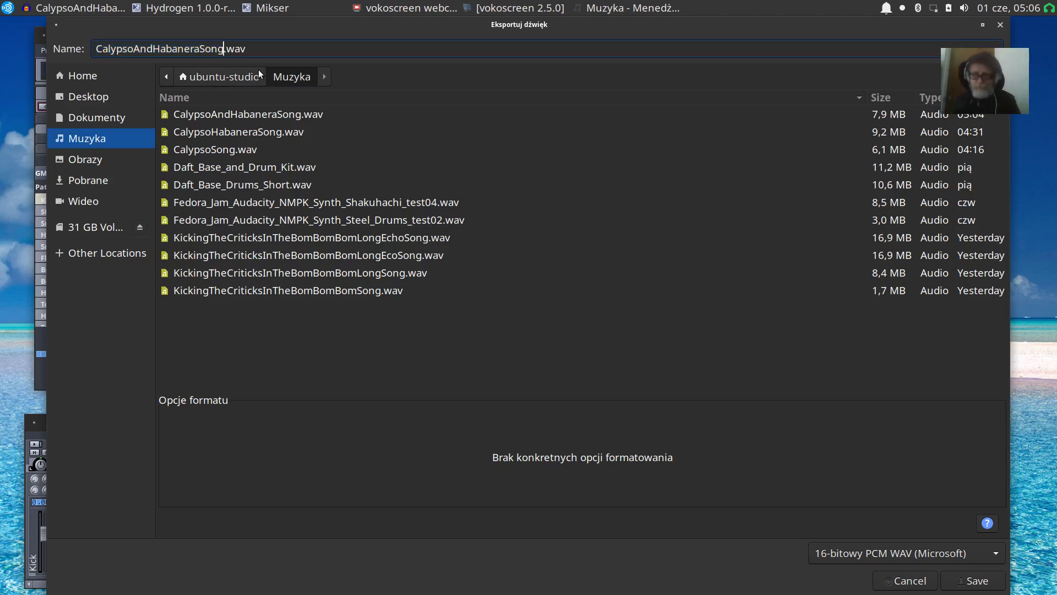
{"action": "key", "text": "BackSpace"}
{"action": "key", "text": "BackSpace"}
{"action": "key", "text": "BackSpace"}
{"action": "key", "text": "BackSpace"}
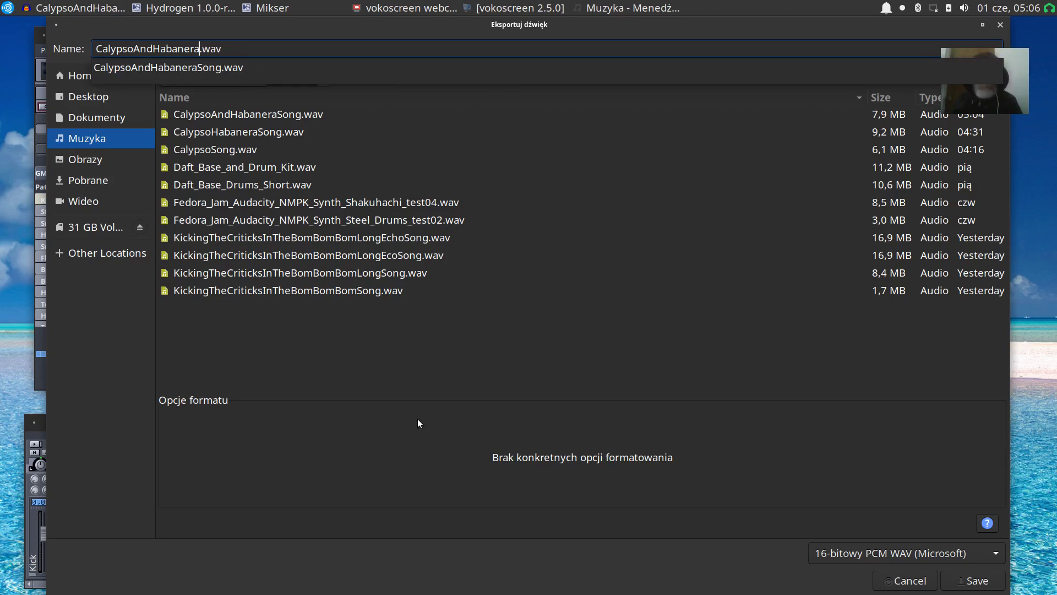
{"action": "type", "text": "Dr"}
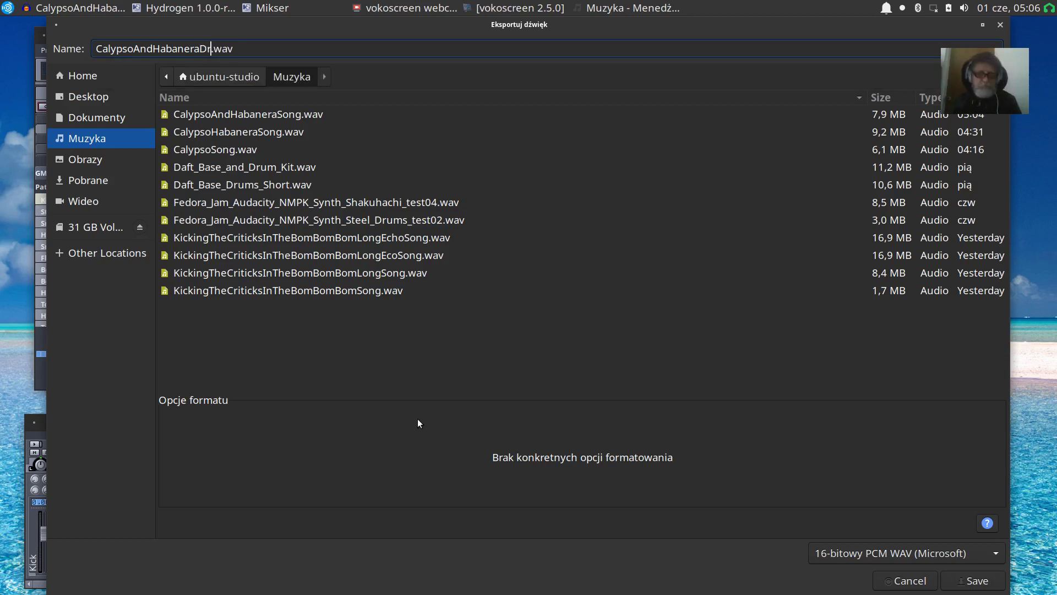
{"action": "type", "text": "um"}
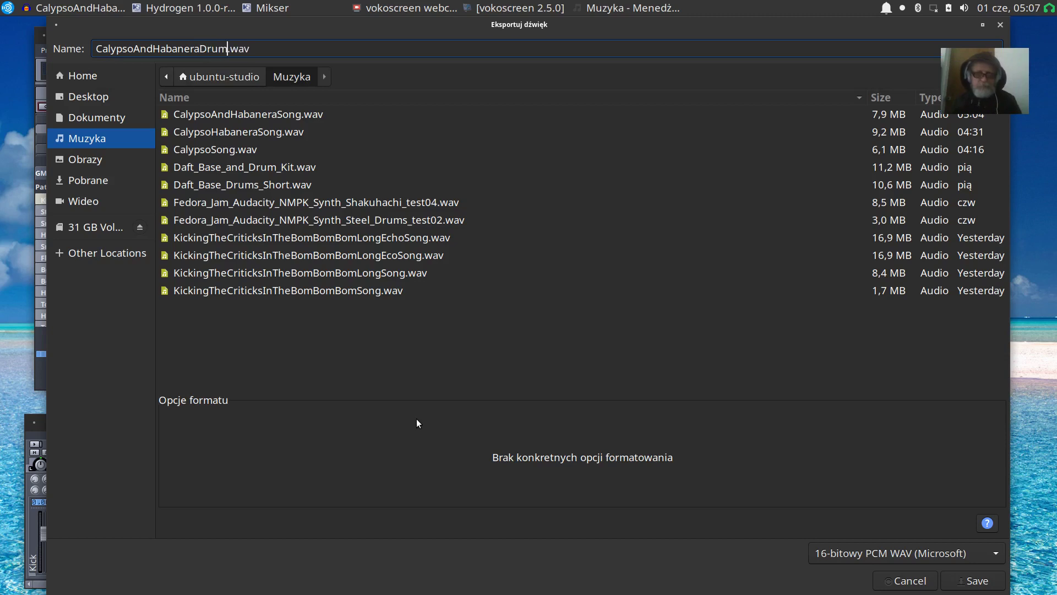
{"action": "type", "text": "s"}
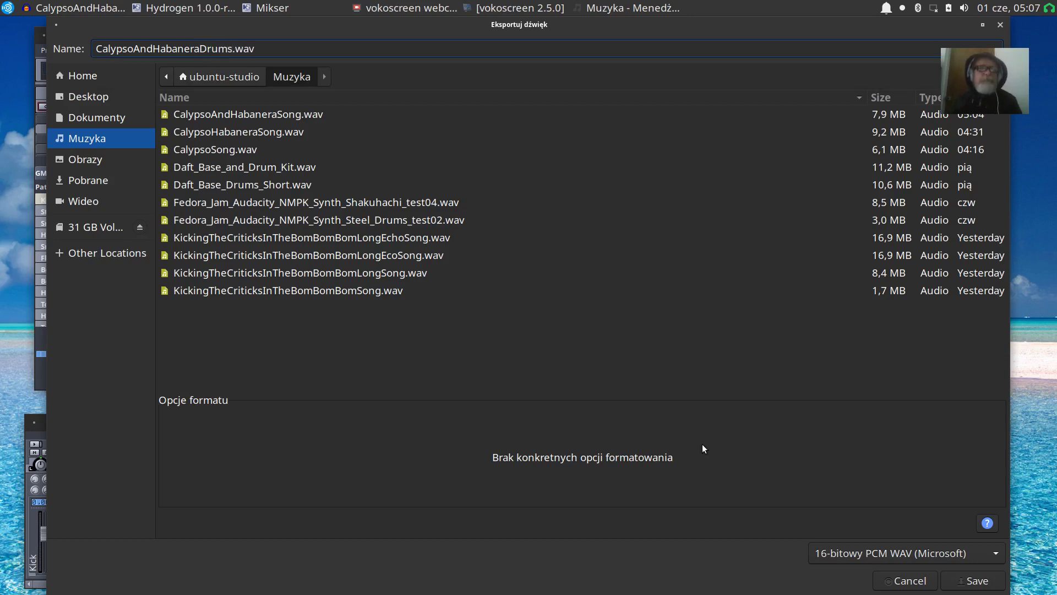
{"action": "left_click", "coordinate": [966, 583]}
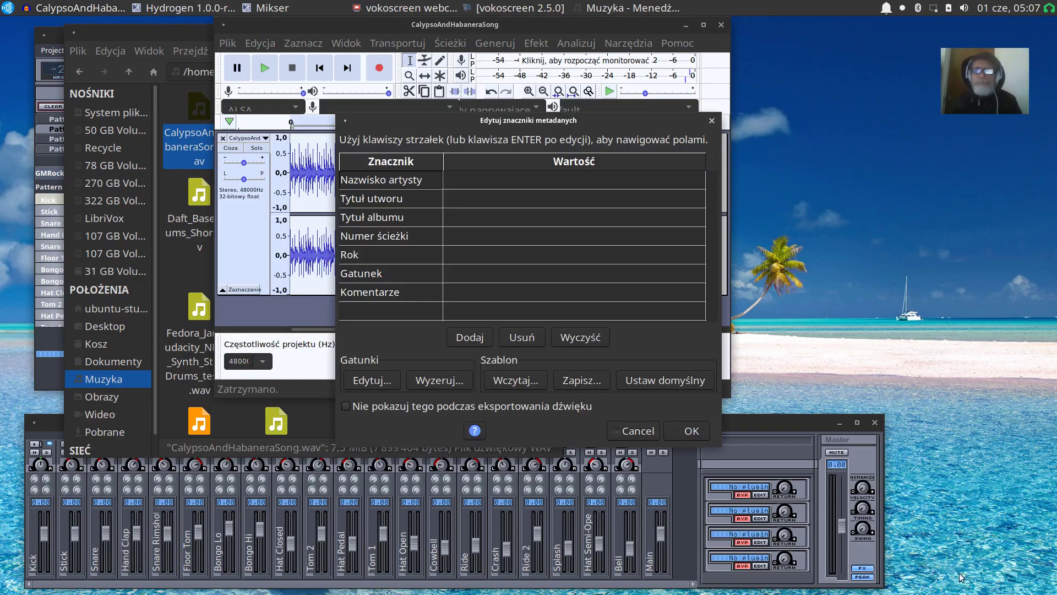
Fill in the artist name and set the track title to "Calypso vs Habanera" in the export metadata.
{"action": "left_click", "coordinate": [484, 181]}
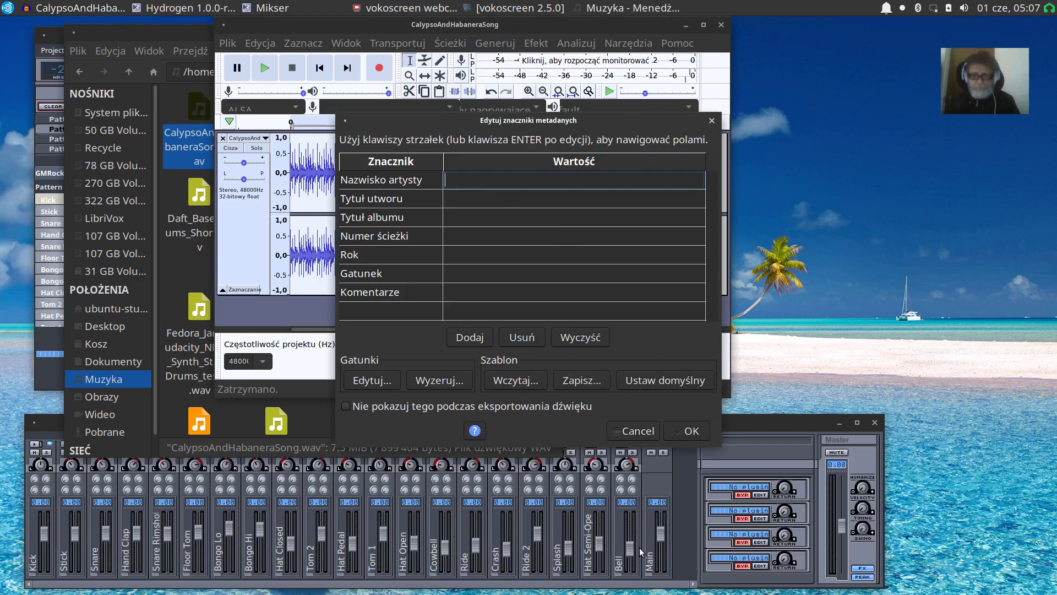
{"action": "type", "text": "T"}
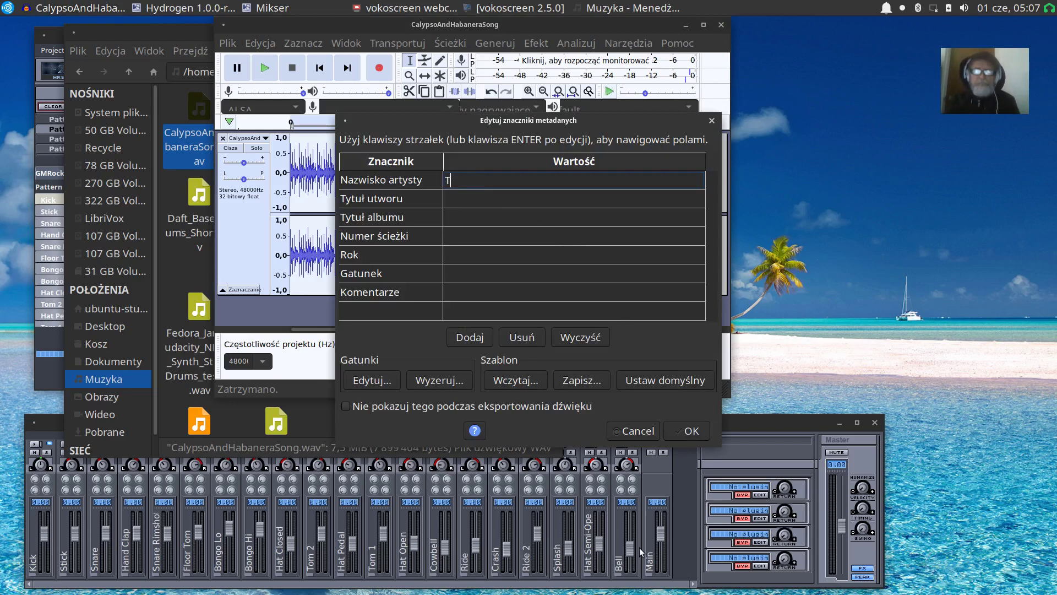
{"action": "type", "text": "ao-Mola"}
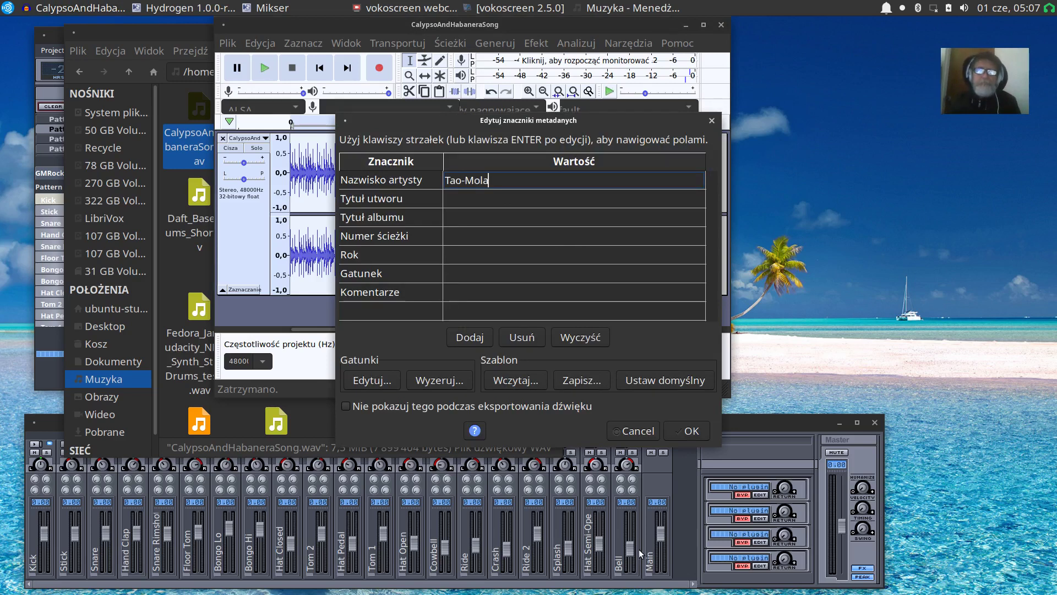
{"action": "left_click", "coordinate": [487, 199]}
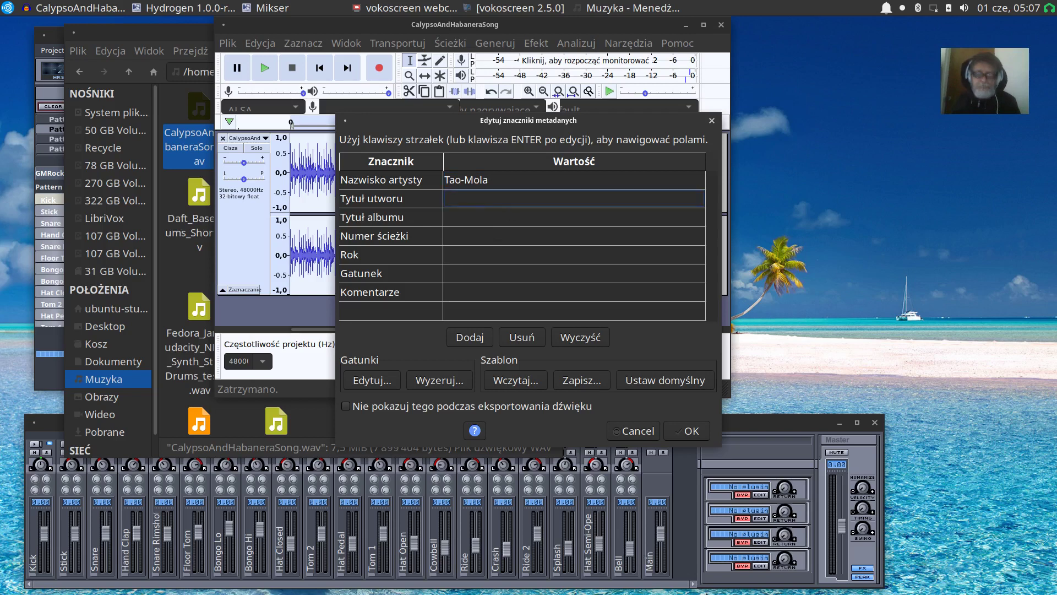
{"action": "type", "text": "Calypso vs Ha"}
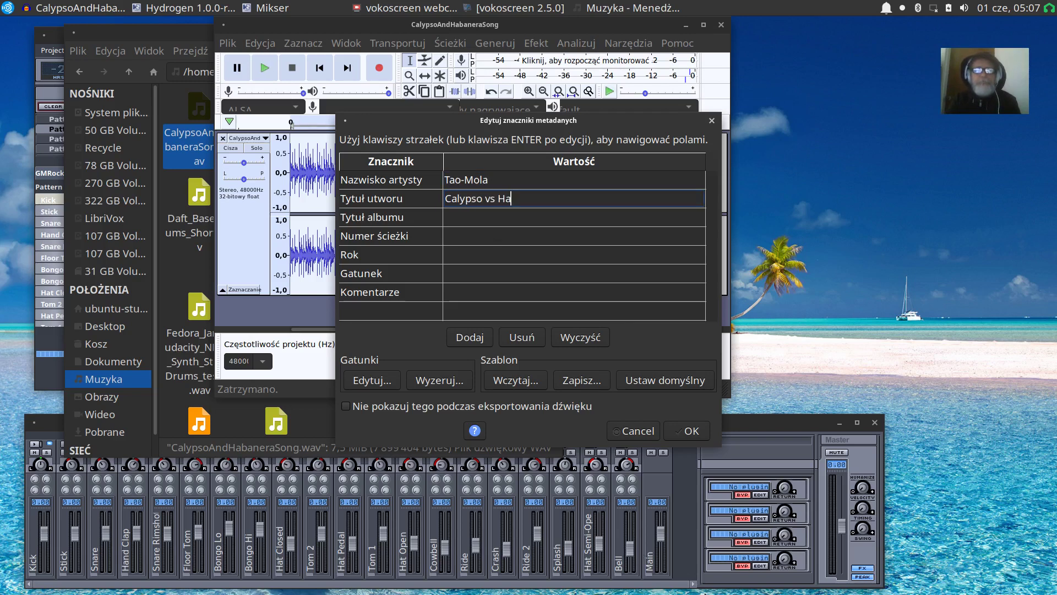
{"action": "type", "text": "banera"}
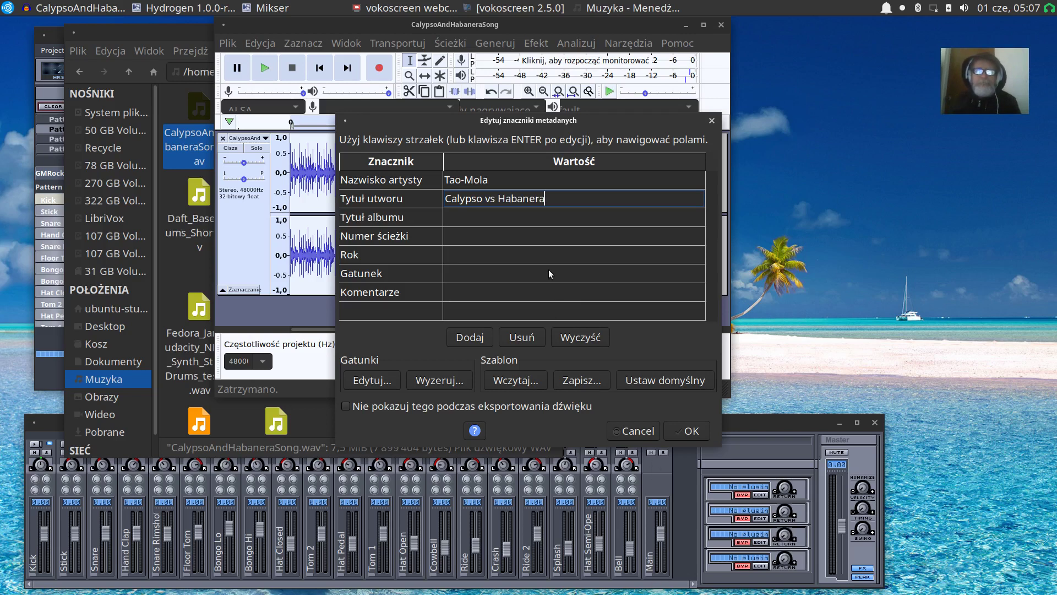
Set the album title to "Electric Picnic" and start entering the track number with 0 in the metadata.
{"action": "left_click", "coordinate": [504, 220]}
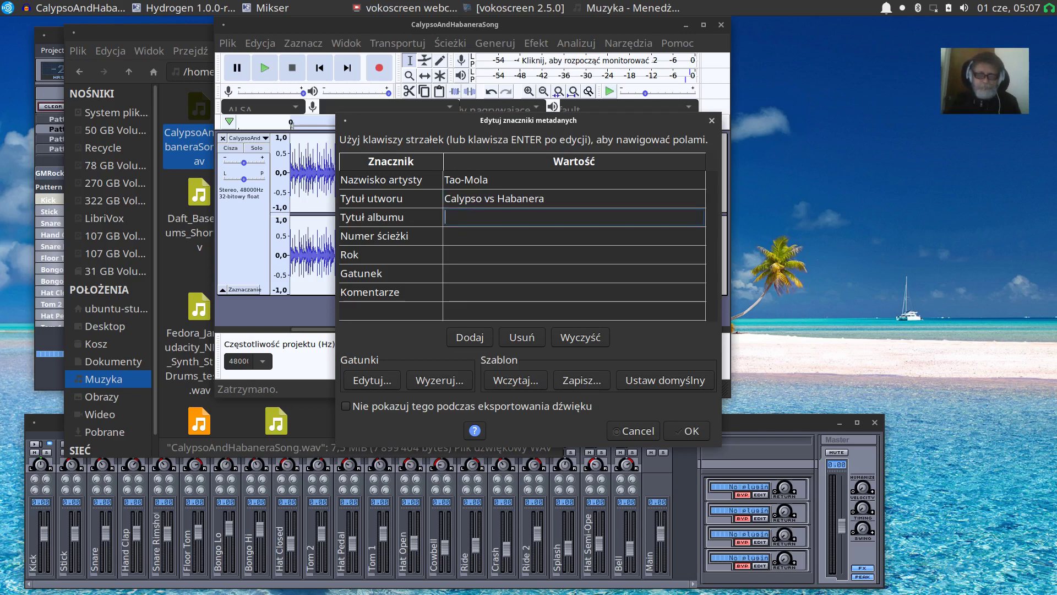
{"action": "type", "text": "Electric "}
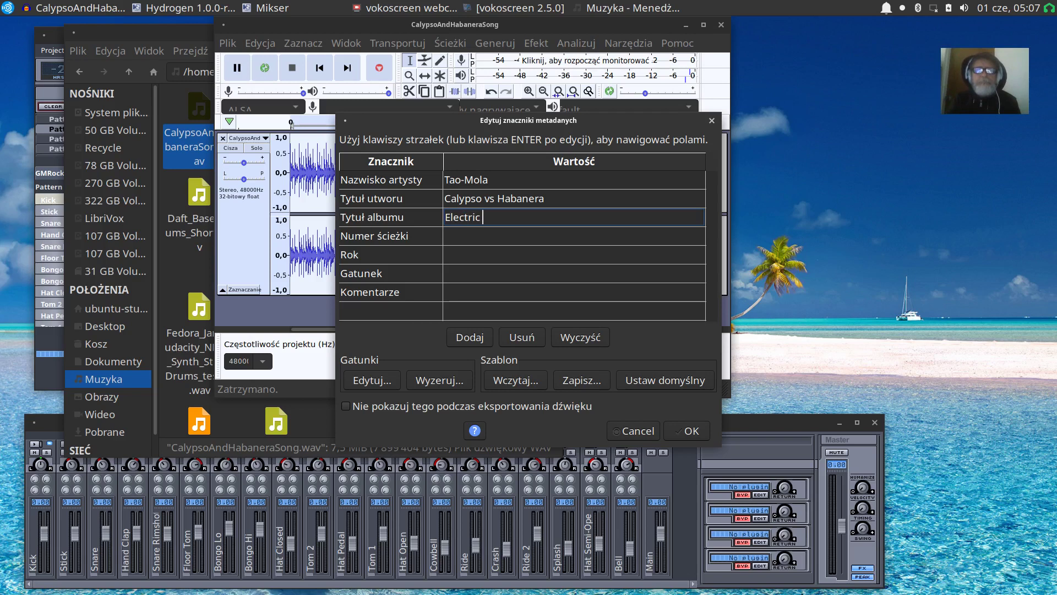
{"action": "type", "text": "Picnic"}
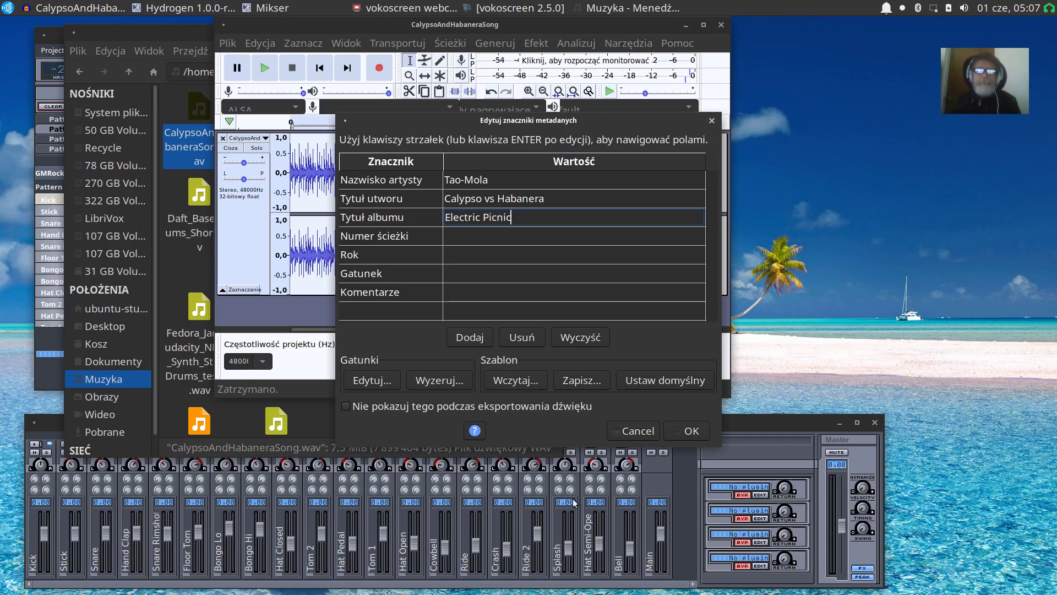
{"action": "left_click", "coordinate": [461, 238]}
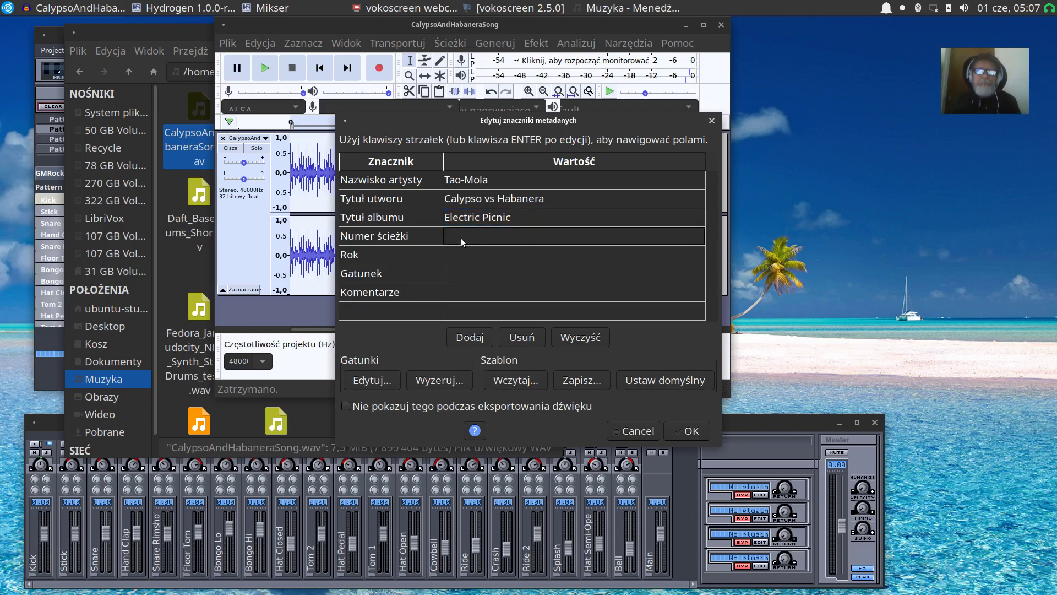
{"action": "type", "text": "0"}
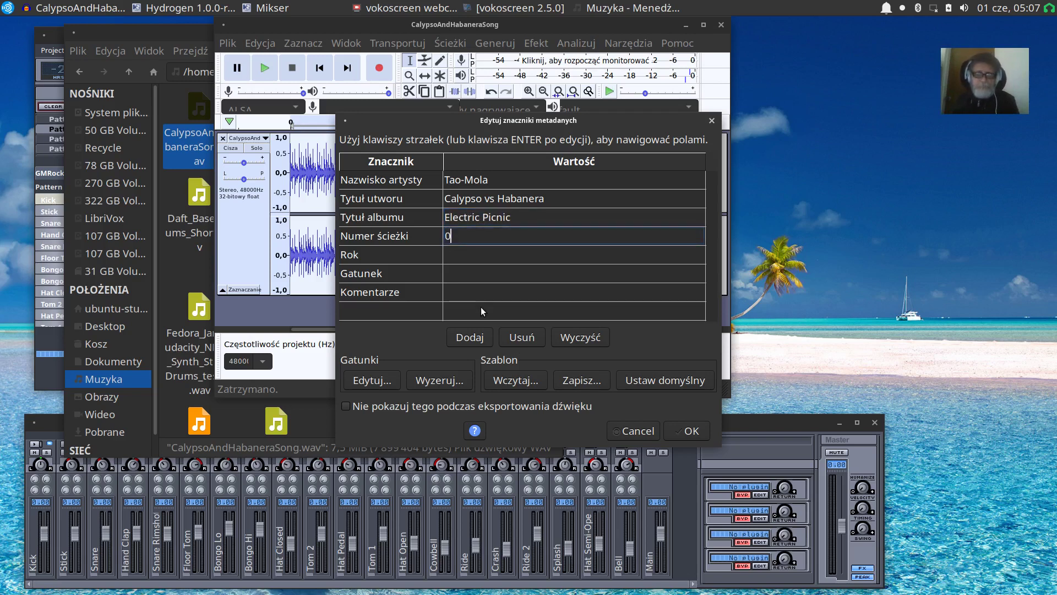